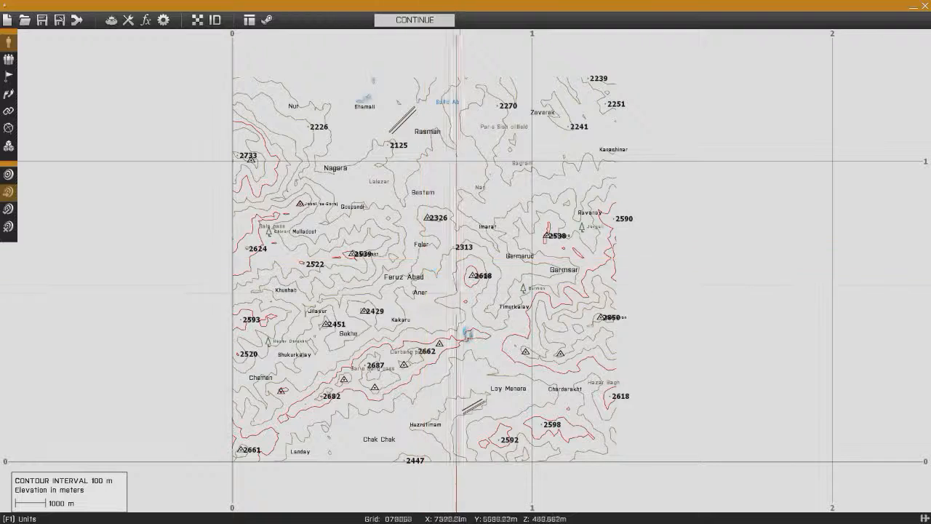
Turn on the satellite texture for the terrain map.
right_drag(447, 268, 447, 289)
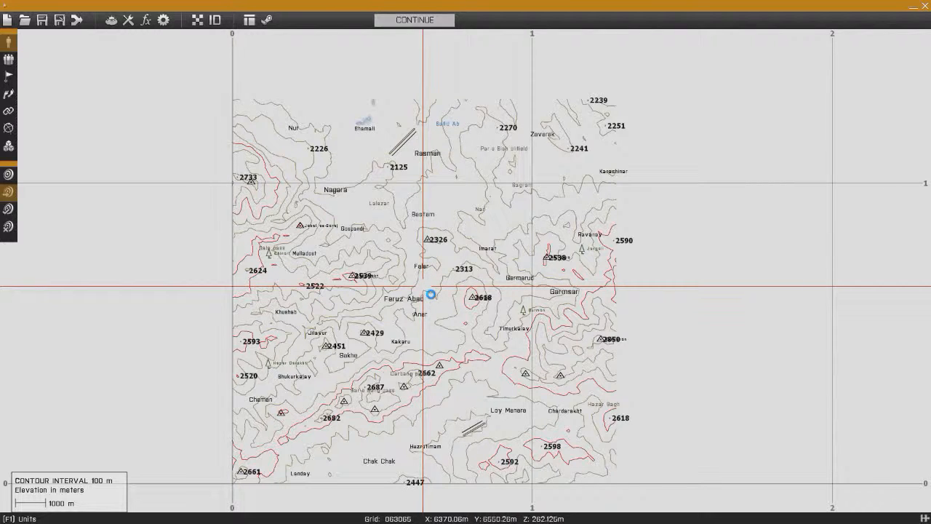
right_drag(423, 286, 433, 287)
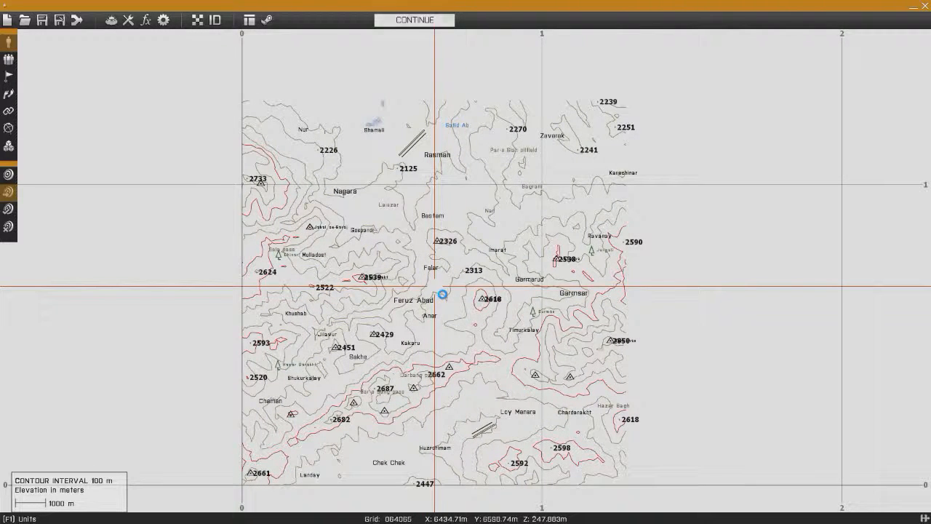
right_drag(441, 296, 450, 290)
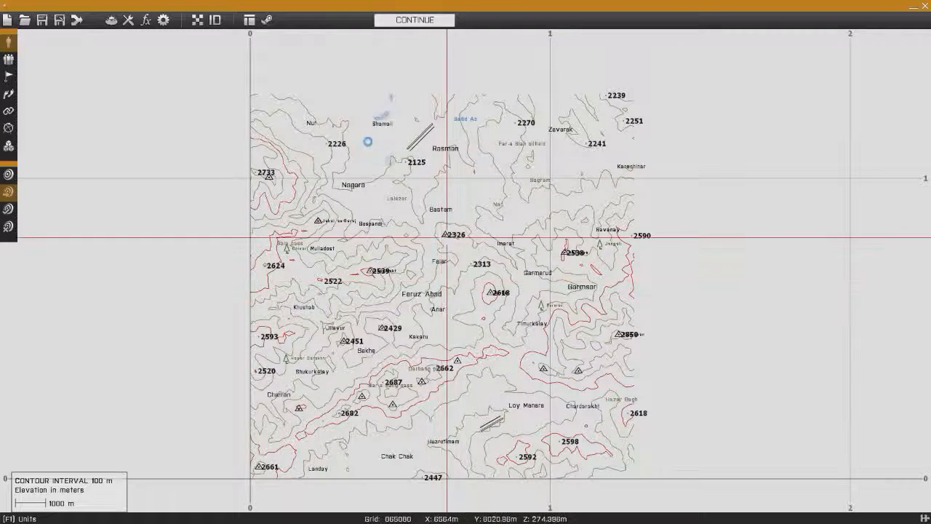
click(200, 20)
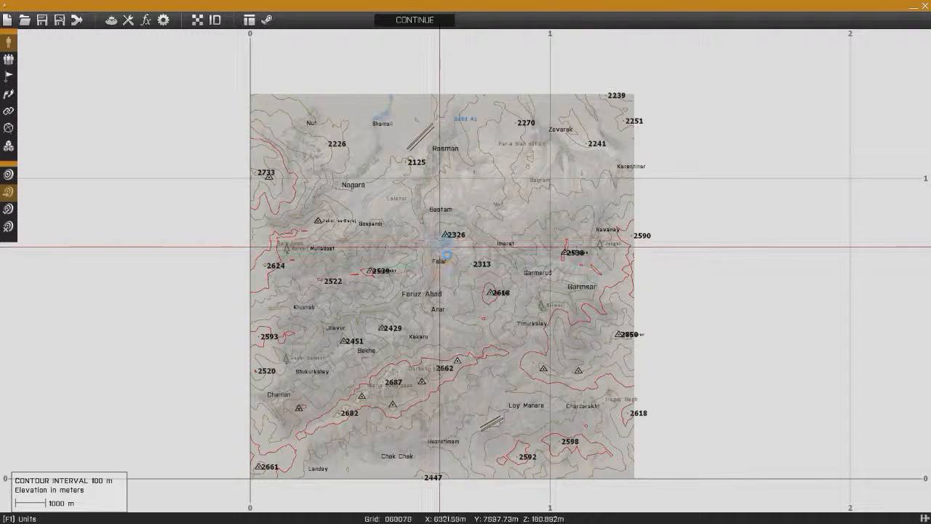
right_drag(449, 266, 452, 260)
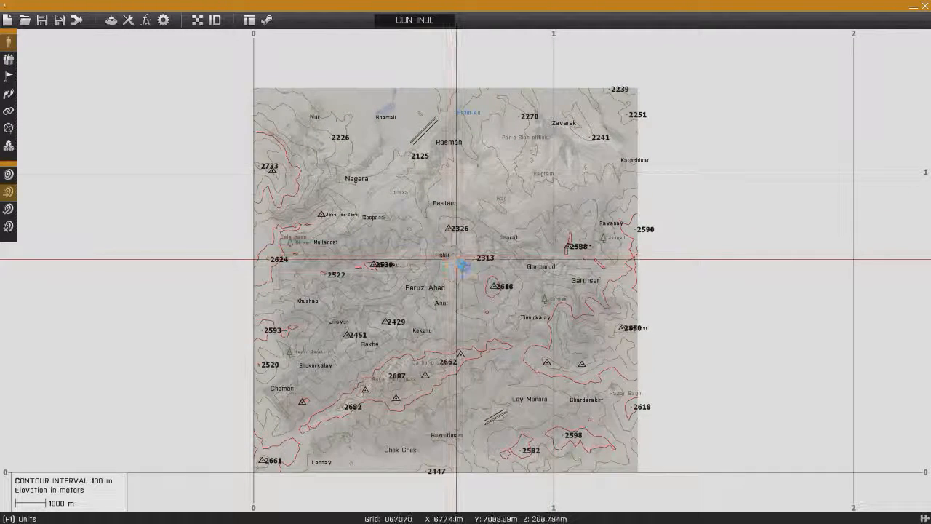
Start inserting a unit just east of the road junction at the airfield base southwest of Loy Manara, dismissing the error message.
scroll(460, 259, up, 5)
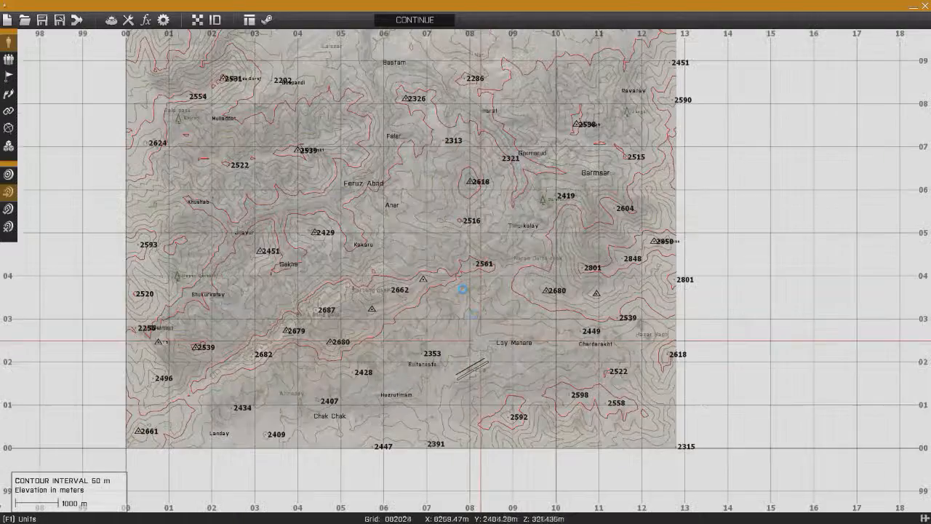
scroll(462, 287, down, 2)
right_drag(459, 282, 504, 350)
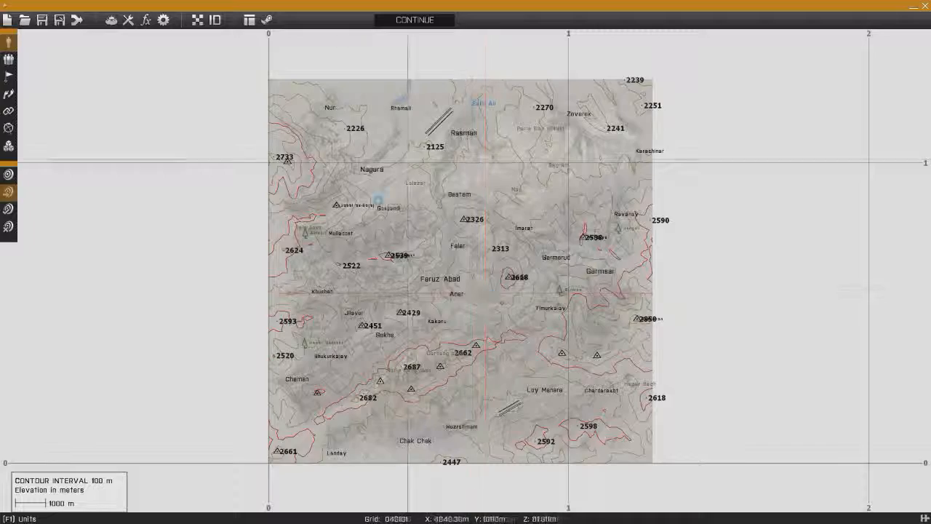
scroll(454, 376, up, 10)
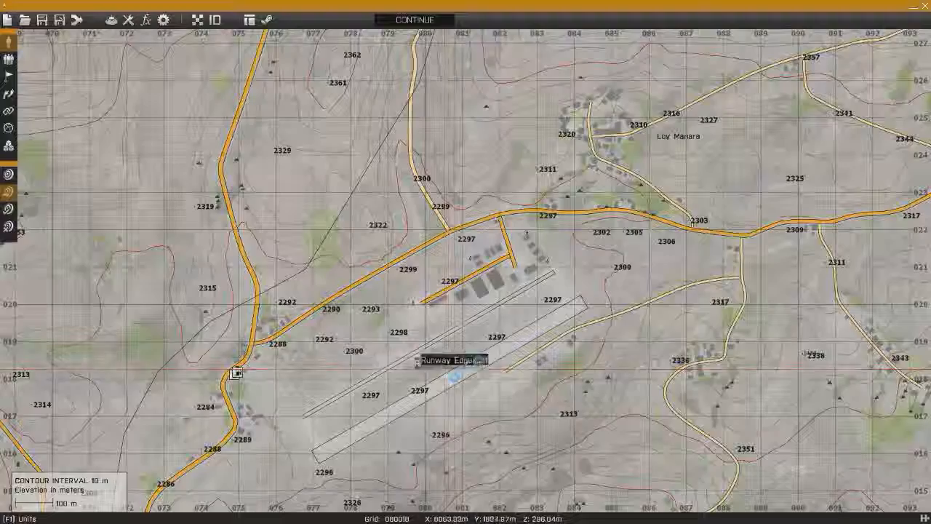
scroll(454, 377, up, 10)
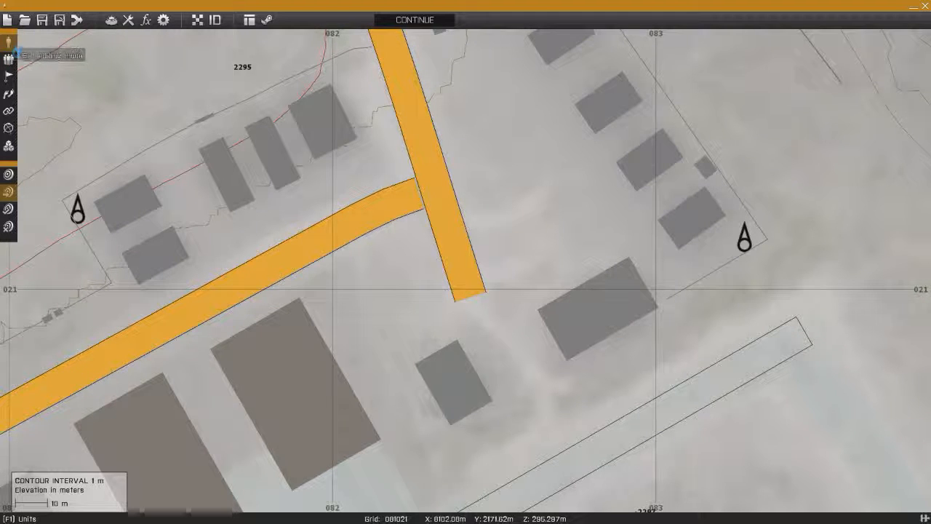
scroll(435, 196, up, 4)
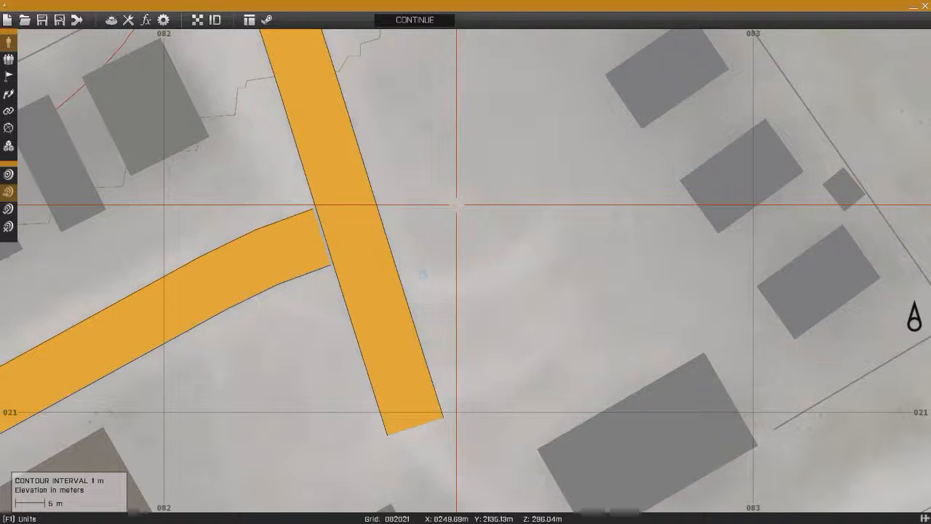
double_click(423, 274)
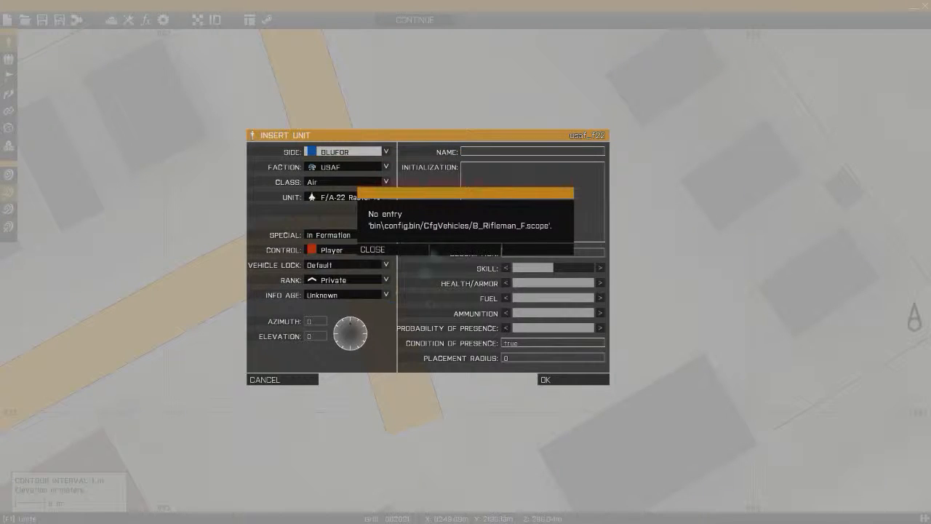
click(373, 249)
Set the new unit's side to BLUFOR and its faction to NATO.
click(357, 169)
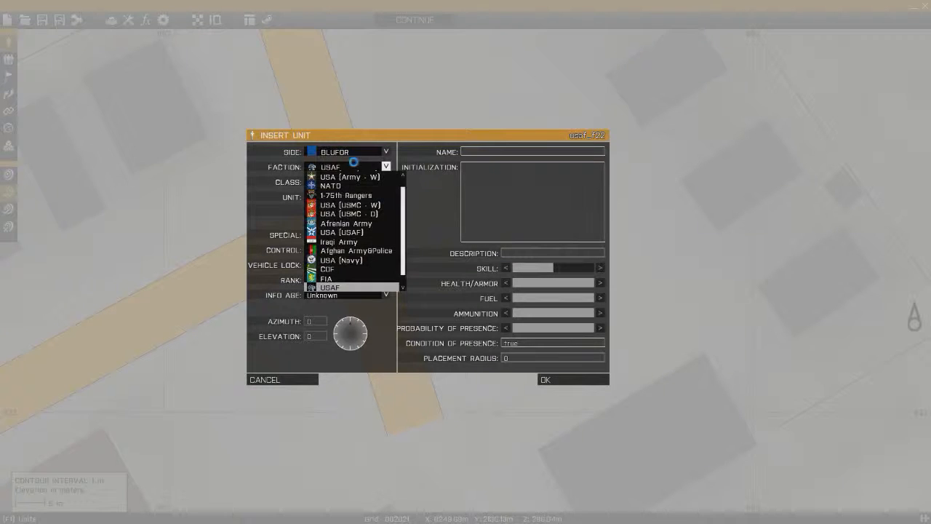
click(355, 167)
click(356, 151)
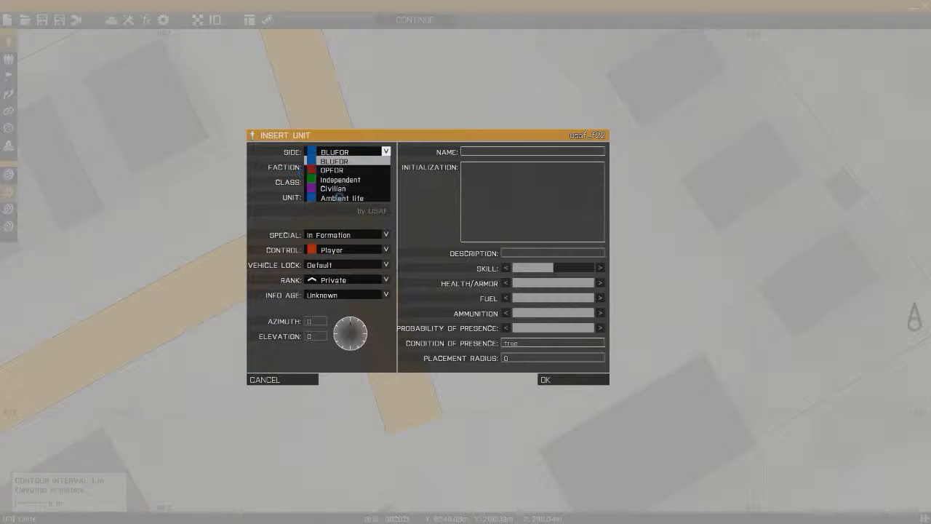
click(347, 162)
click(350, 168)
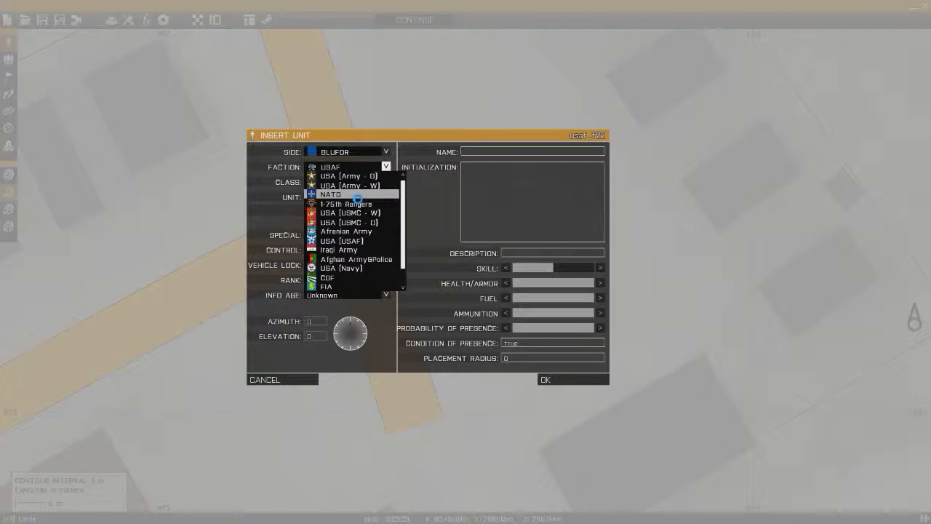
scroll(357, 198, down, 2)
scroll(357, 191, up, 2)
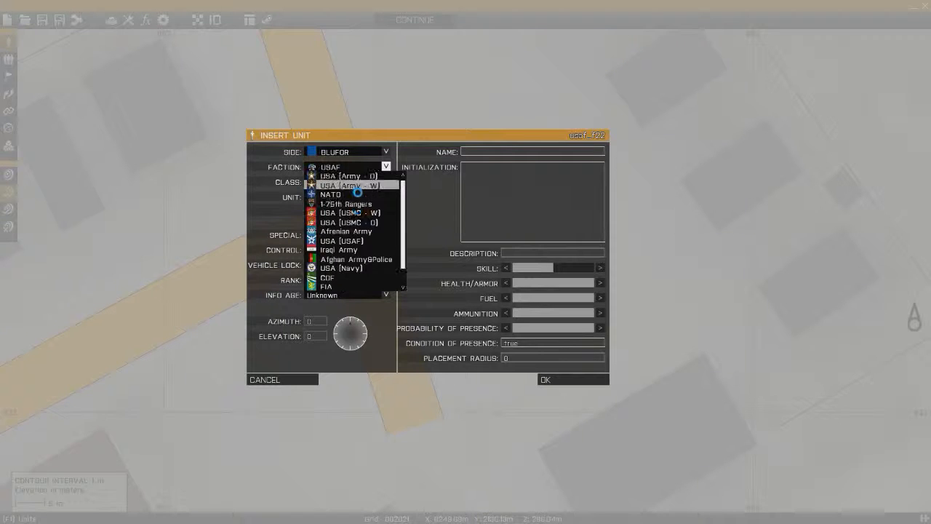
scroll(353, 218, down, 2)
scroll(355, 262, up, 2)
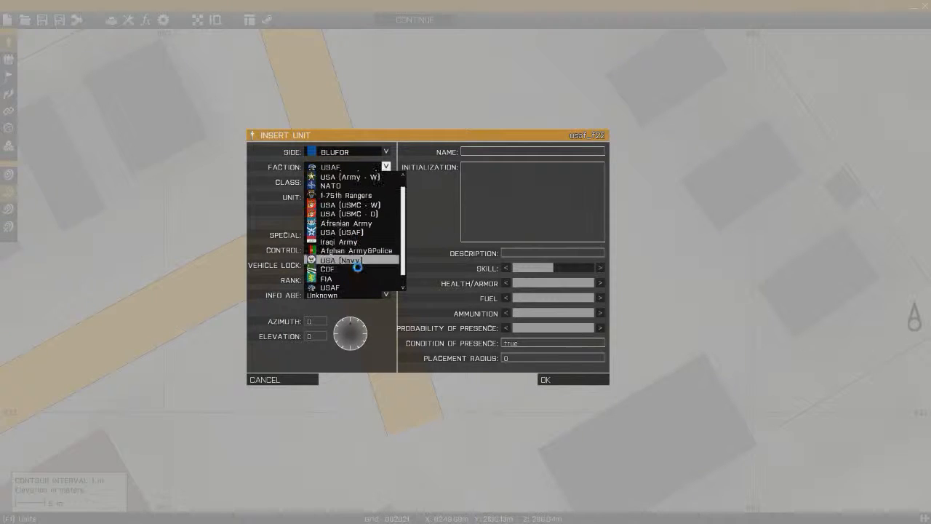
scroll(352, 186, down, 2)
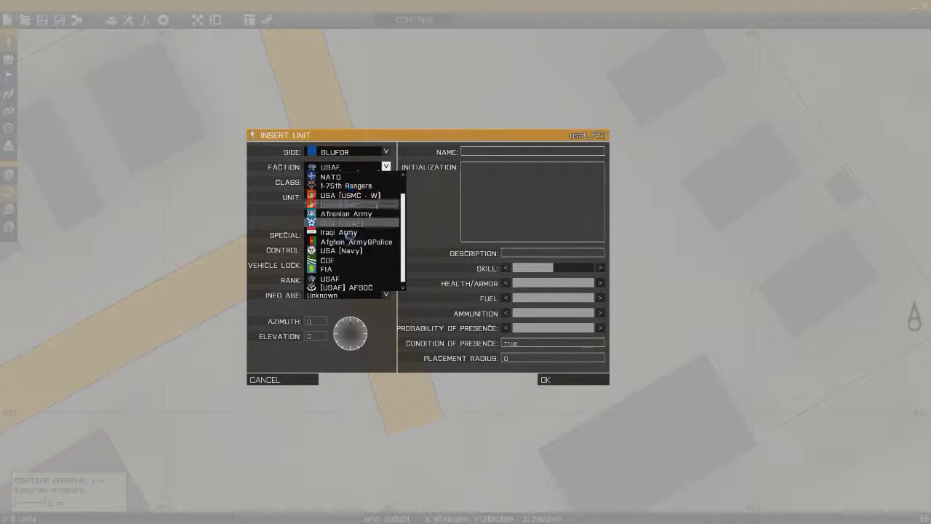
scroll(365, 269, up, 2)
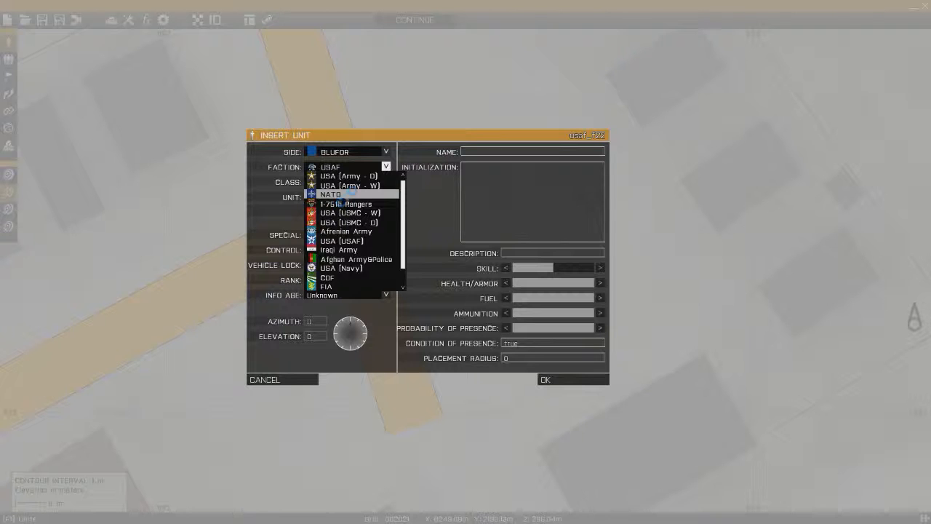
click(339, 197)
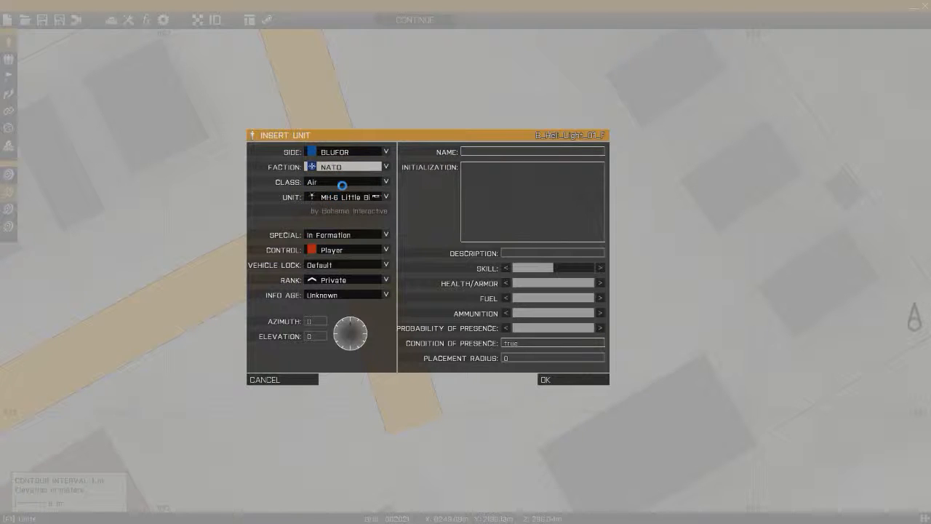
Set the class to Men and the unit to Rifleman, keep In Formation and Player control, and place the unit.
click(342, 184)
click(340, 187)
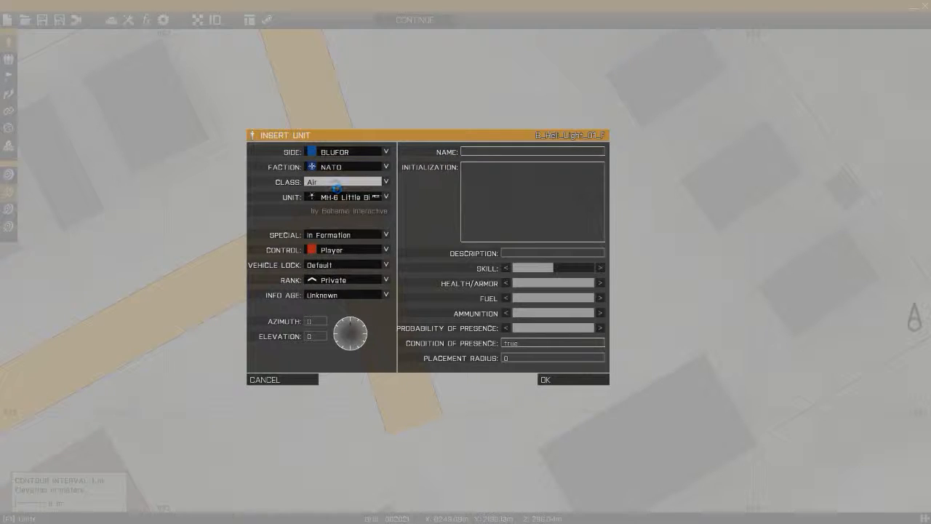
click(335, 183)
click(331, 228)
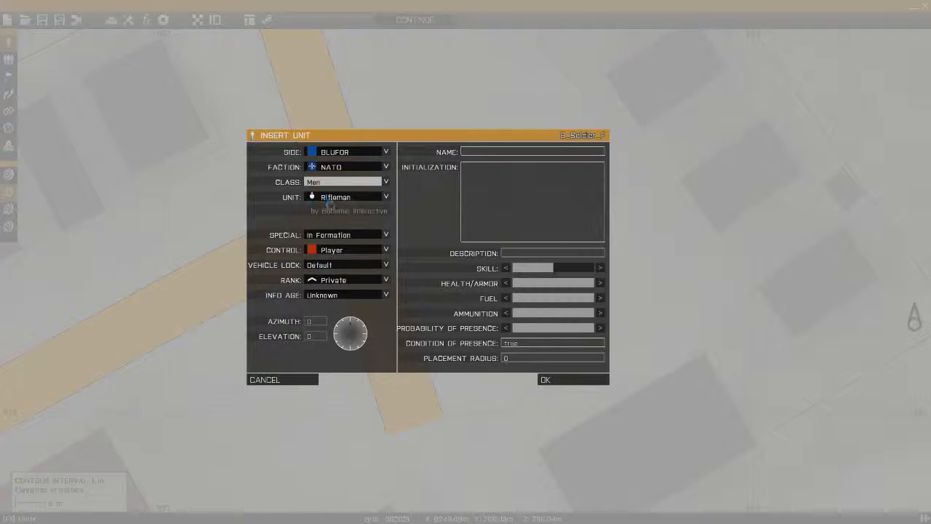
click(342, 198)
scroll(357, 235, up, 3)
click(333, 198)
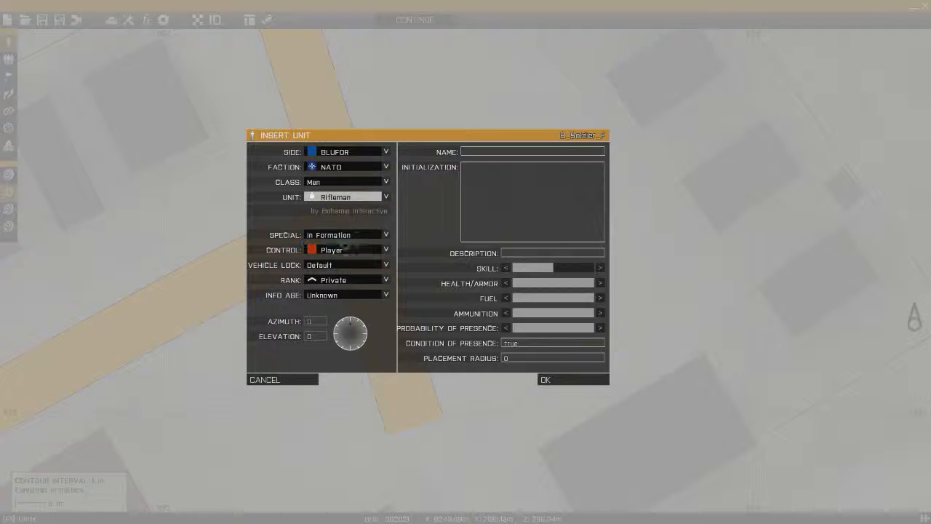
click(364, 236)
click(308, 235)
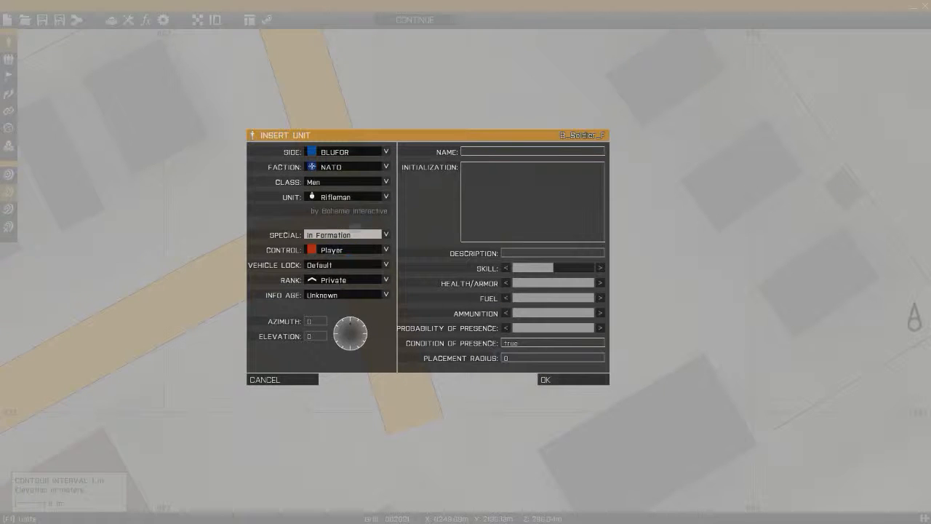
click(557, 379)
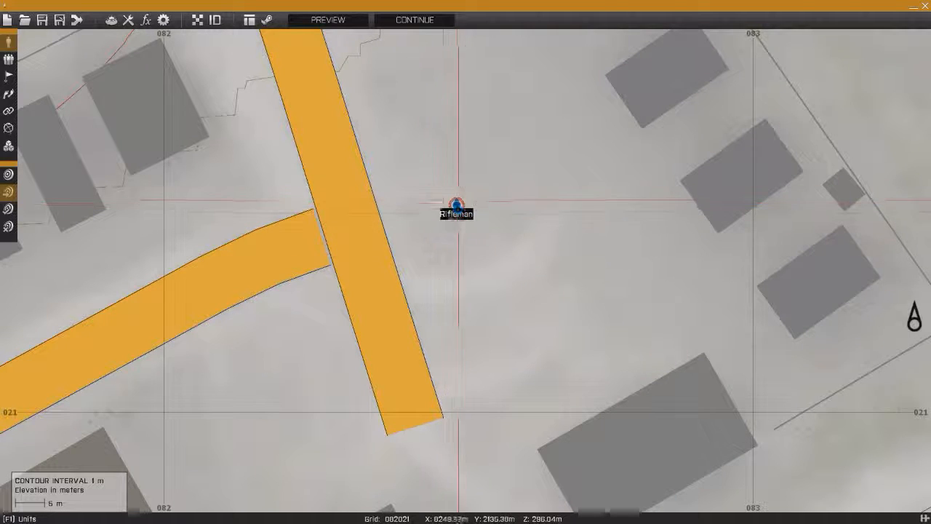
Insert an empty icon marker named respawn_west right beside the rifleman, leaving its text blank.
right_drag(509, 232, 472, 253)
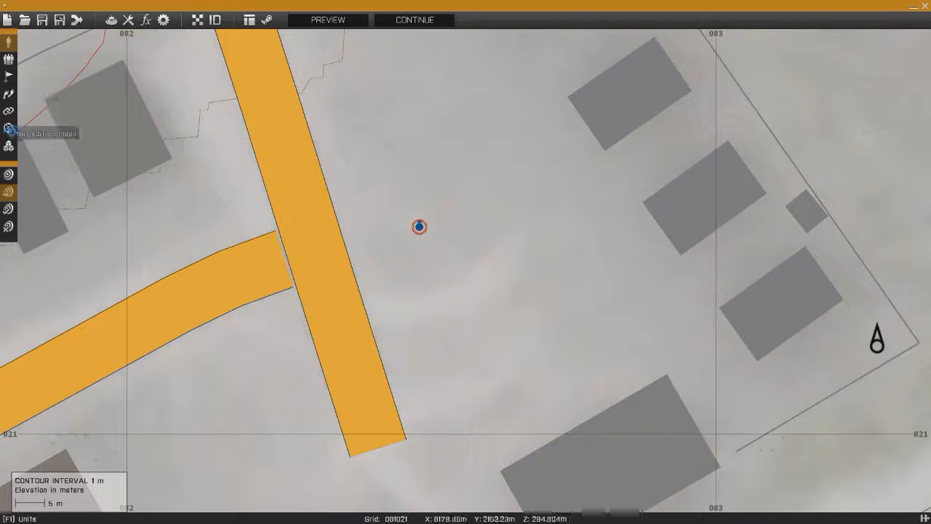
click(7, 126)
right_drag(470, 230, 490, 246)
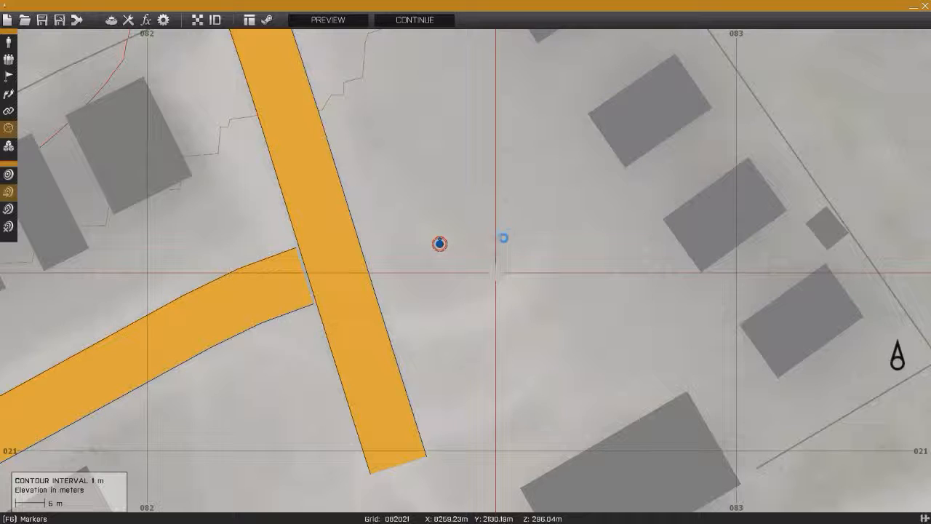
double_click(503, 238)
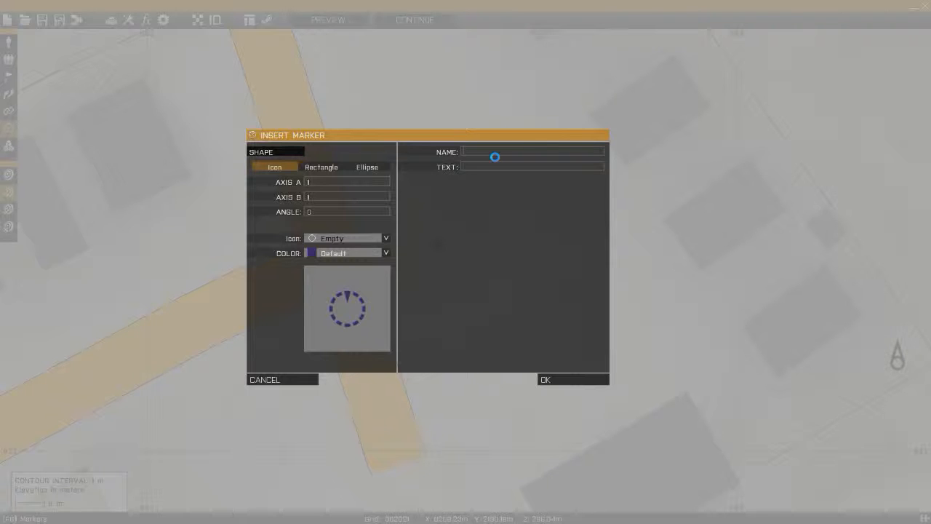
text(respawn)
key(shift+Tab)
key(shift+Tab)
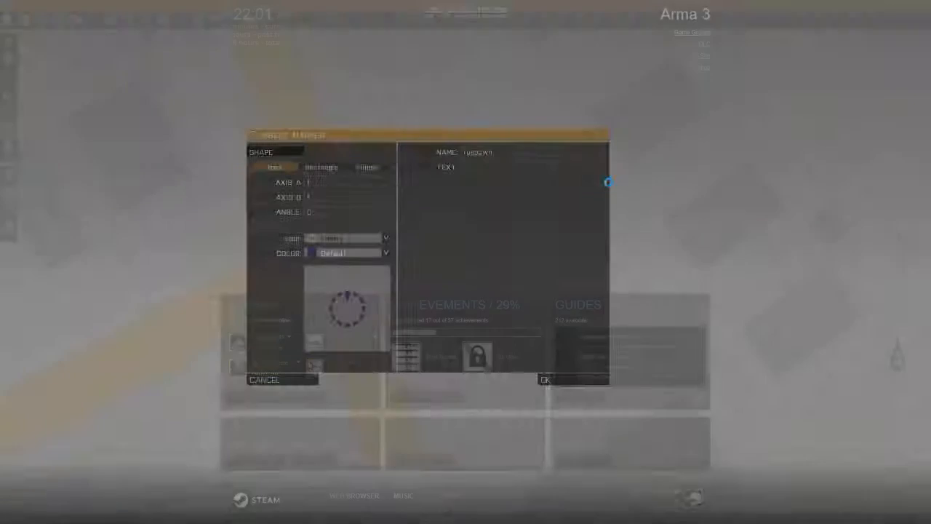
text(west)
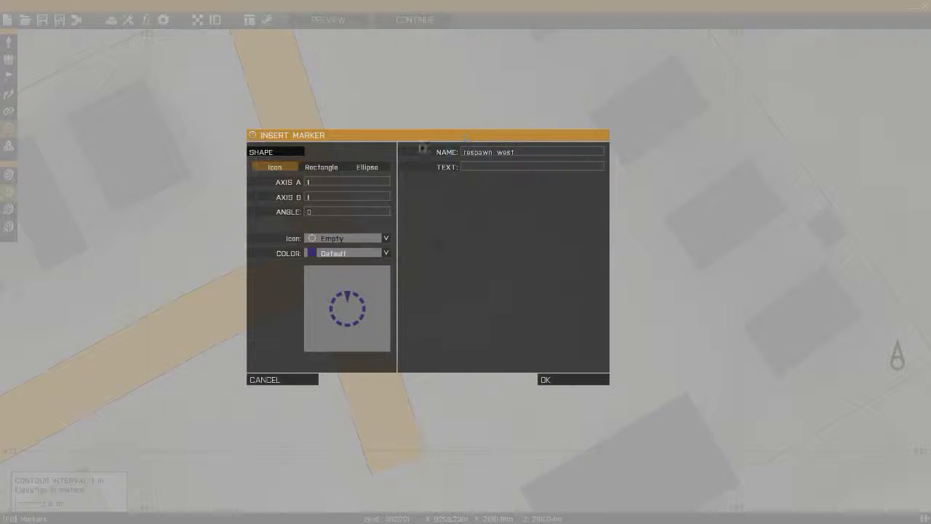
click(485, 167)
click(561, 379)
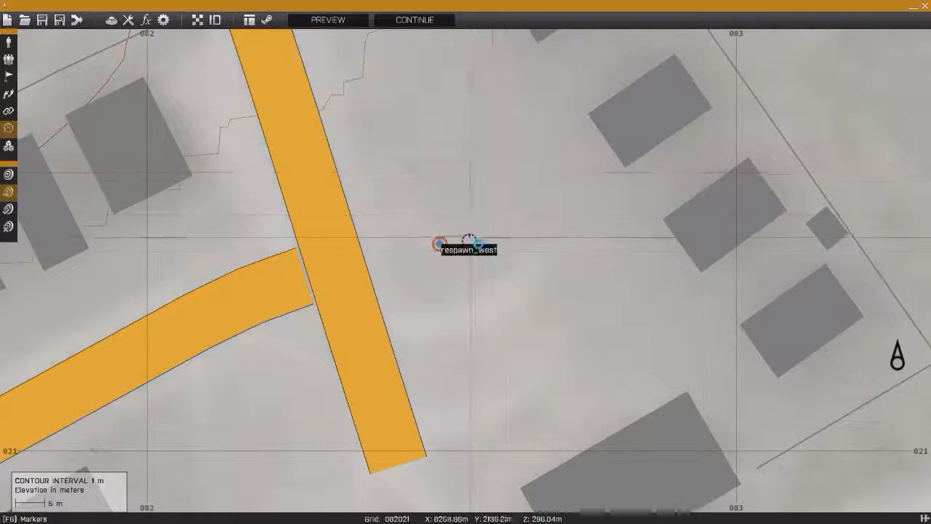
scroll(452, 248, down, 5)
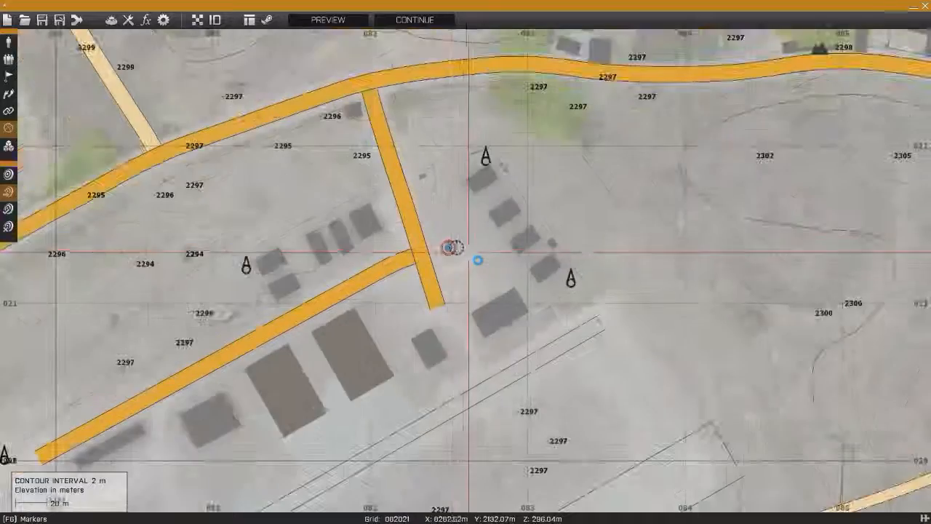
scroll(478, 260, up, 3)
scroll(478, 260, down, 4)
scroll(478, 259, up, 6)
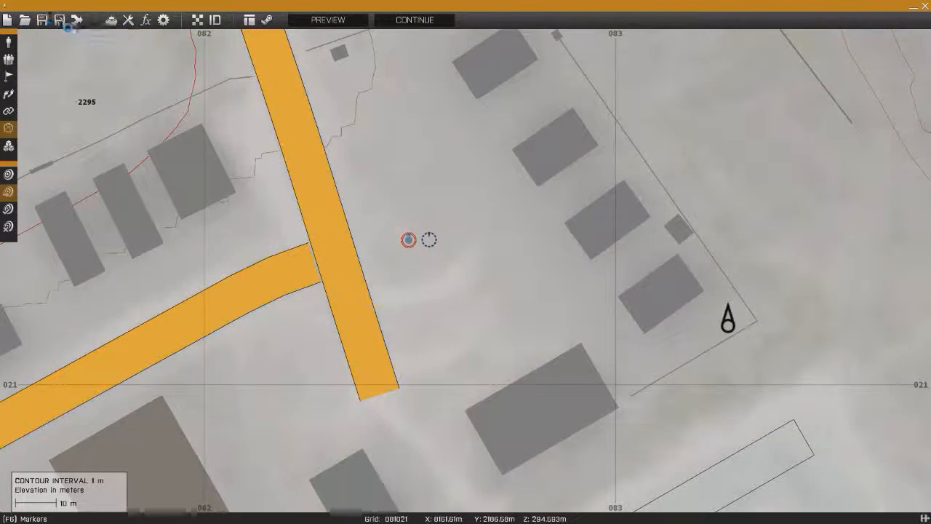
Save the mission as a user mission named Mission_Tutoial.
click(46, 24)
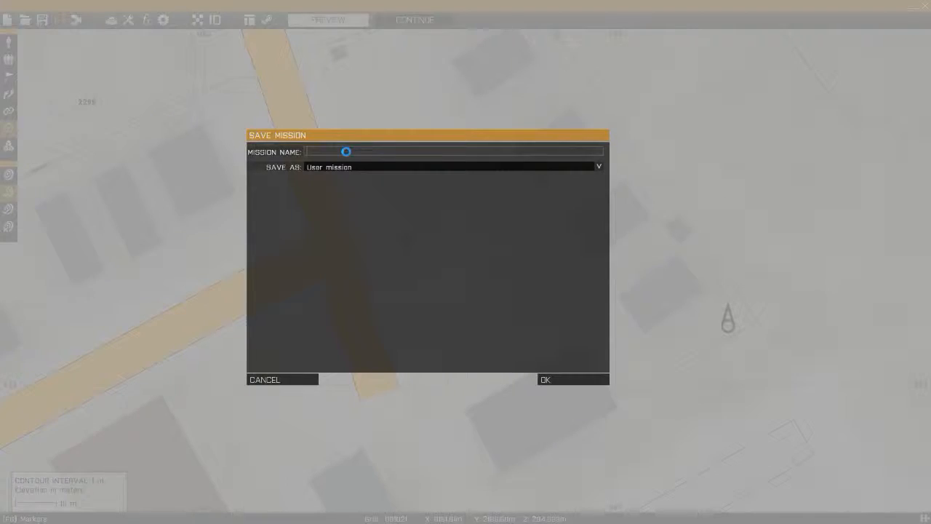
text(Mis)
click(338, 158)
key(BackSpace)
click(331, 175)
click(344, 170)
click(345, 170)
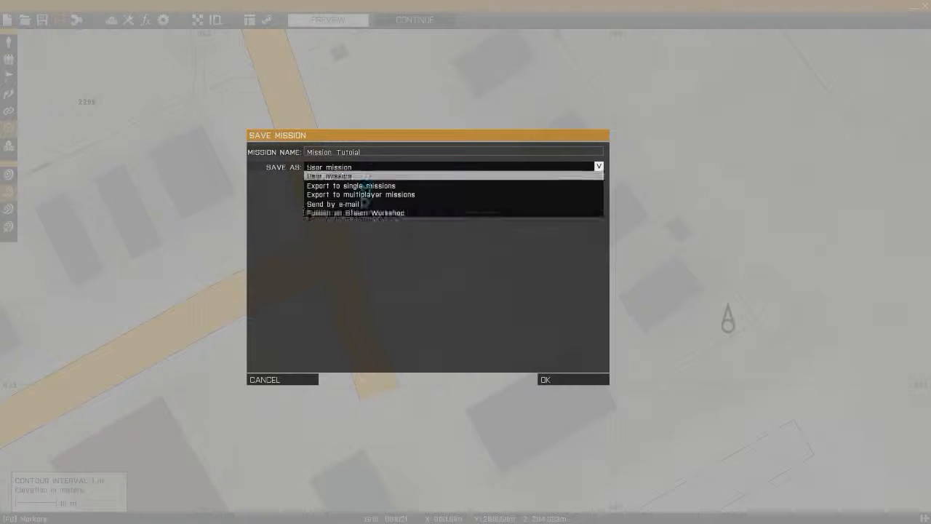
click(329, 176)
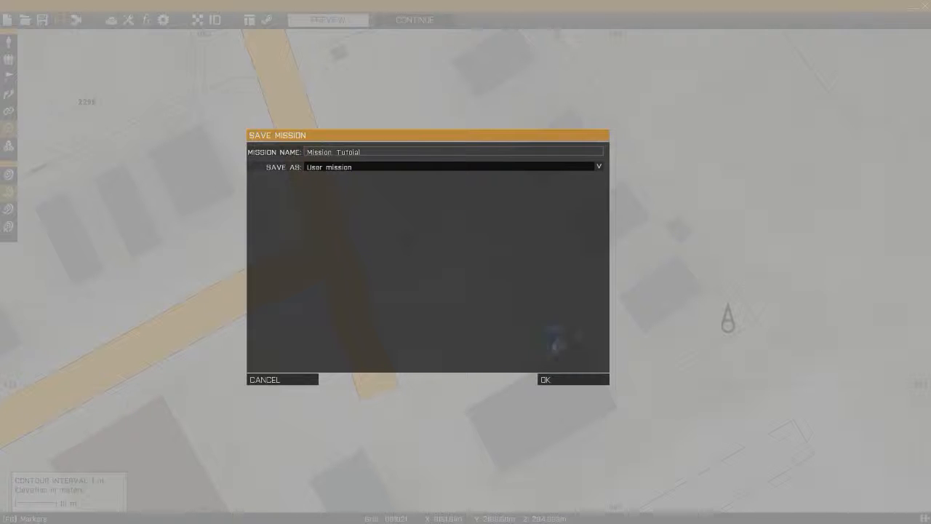
click(567, 387)
Save the mission again as a user mission under the corrected name Mission_Tutorial.
right_drag(379, 233, 427, 279)
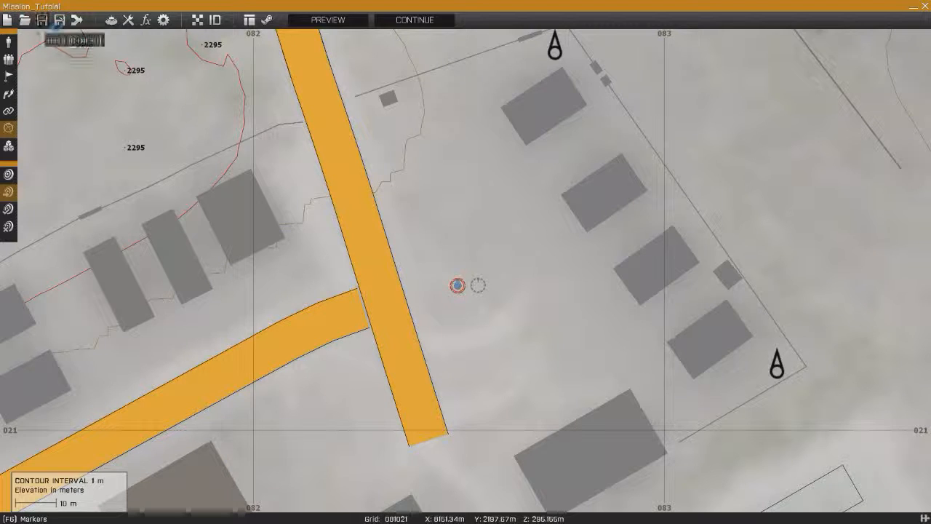
click(61, 18)
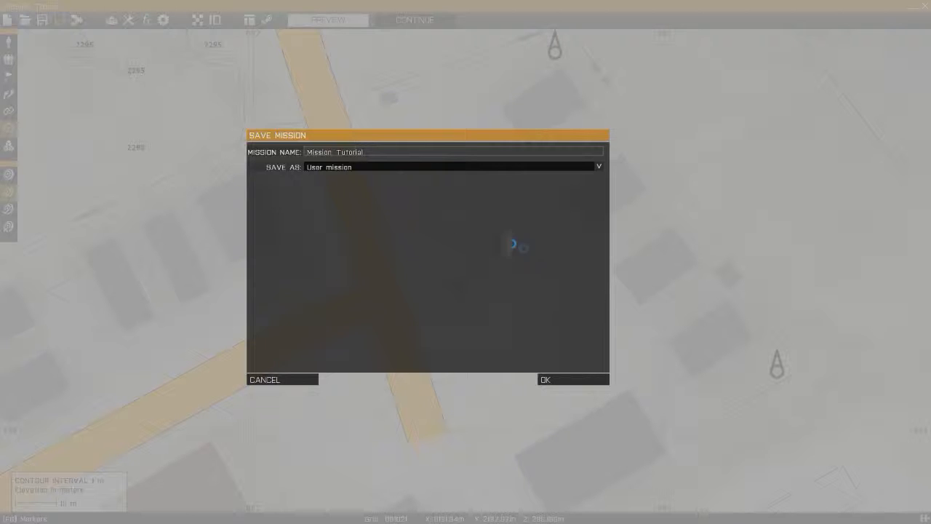
click(574, 380)
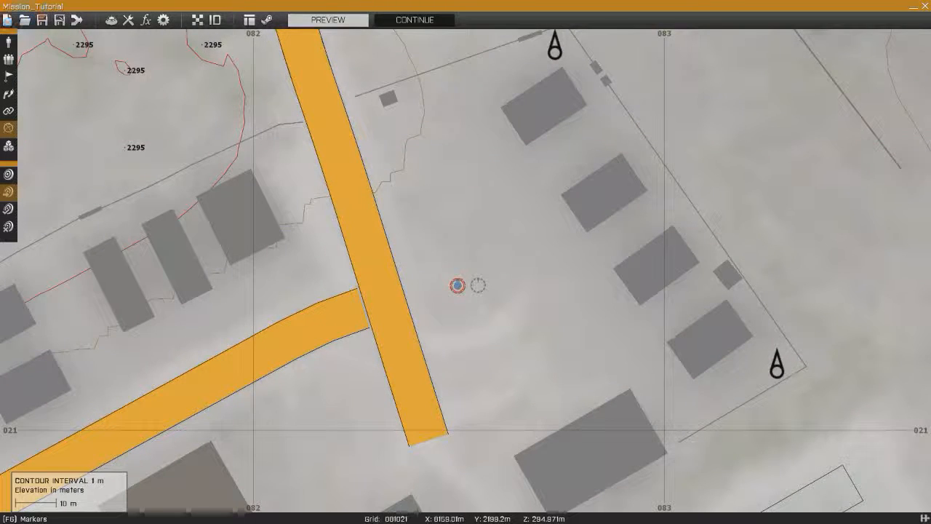
right_drag(370, 160, 330, 156)
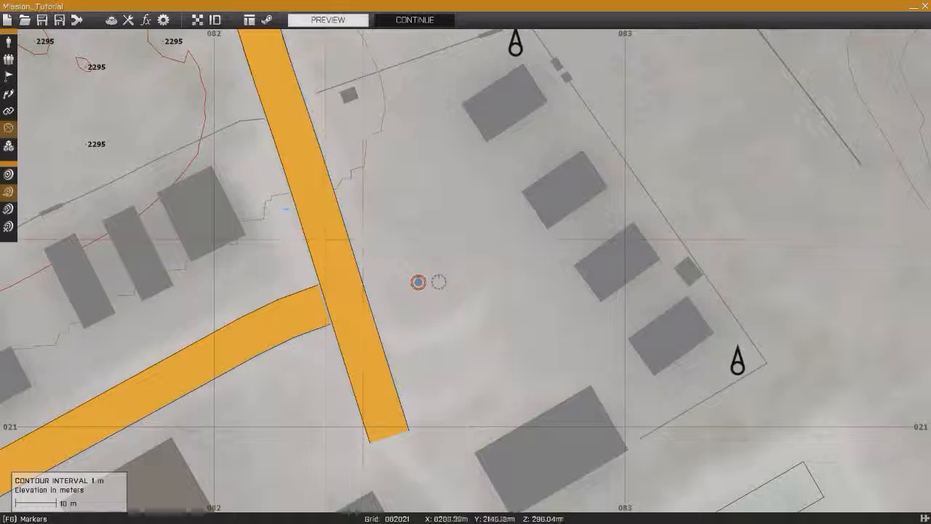
right_drag(403, 246, 416, 258)
scroll(404, 247, down, 5)
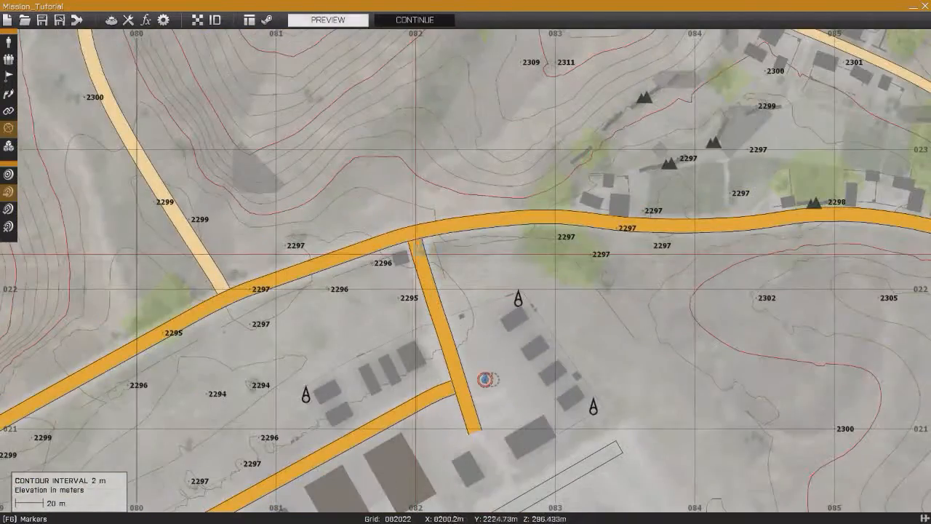
right_drag(417, 237, 487, 224)
right_drag(389, 252, 315, 265)
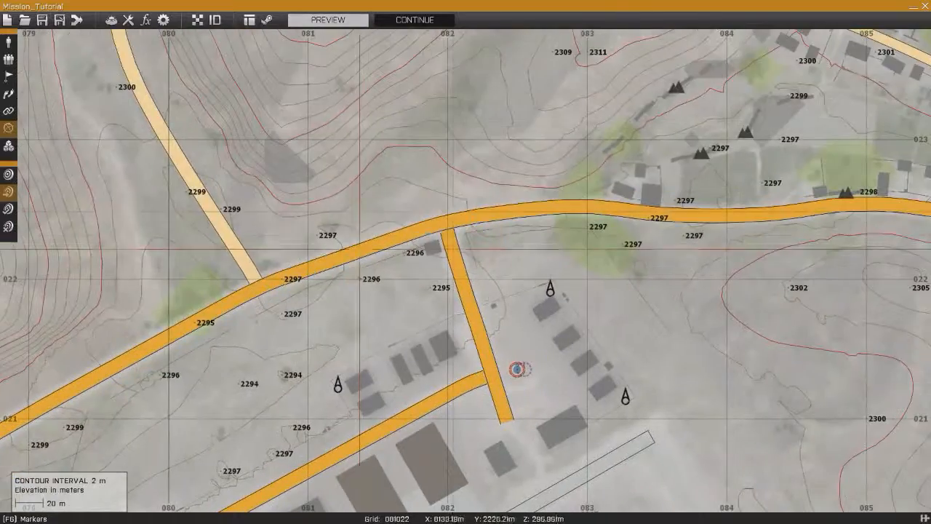
right_drag(498, 242, 384, 255)
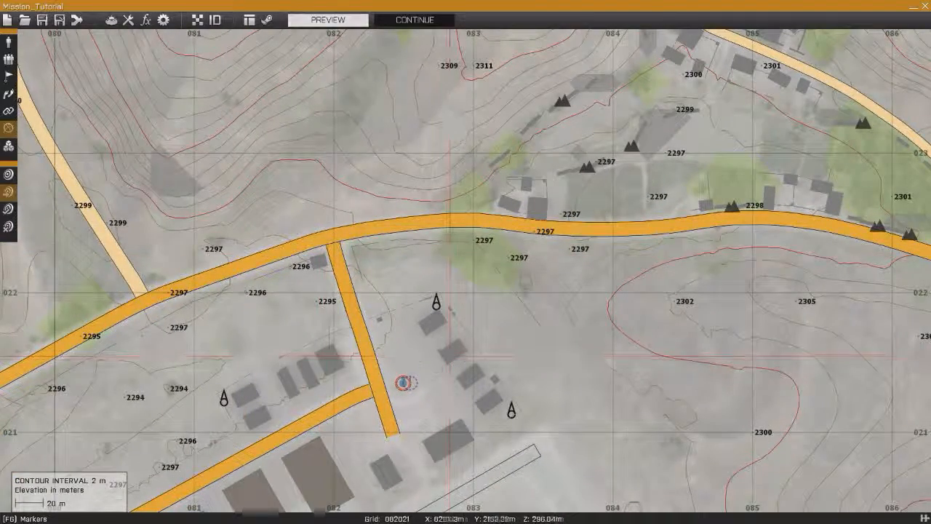
scroll(366, 297, up, 3)
right_drag(381, 343, 388, 306)
right_drag(362, 193, 371, 235)
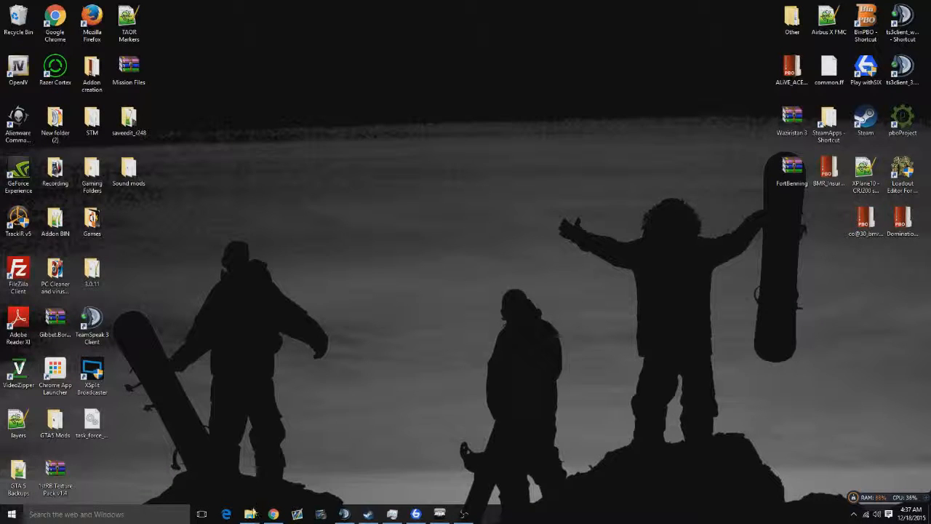
Switch to File Explorer and open the missions folder of the player's profile, inside Arma 3 - Other Profiles in Documents.
double_click(826, 120)
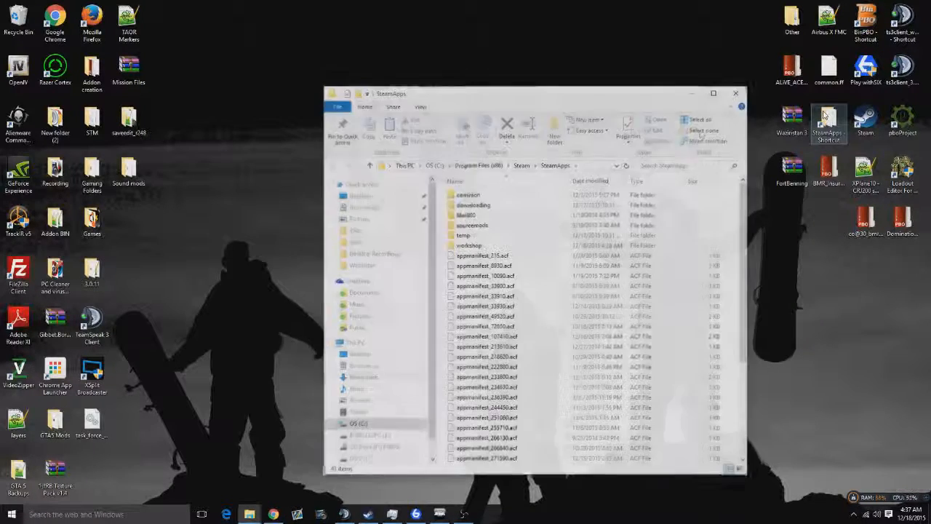
drag(507, 98, 423, 63)
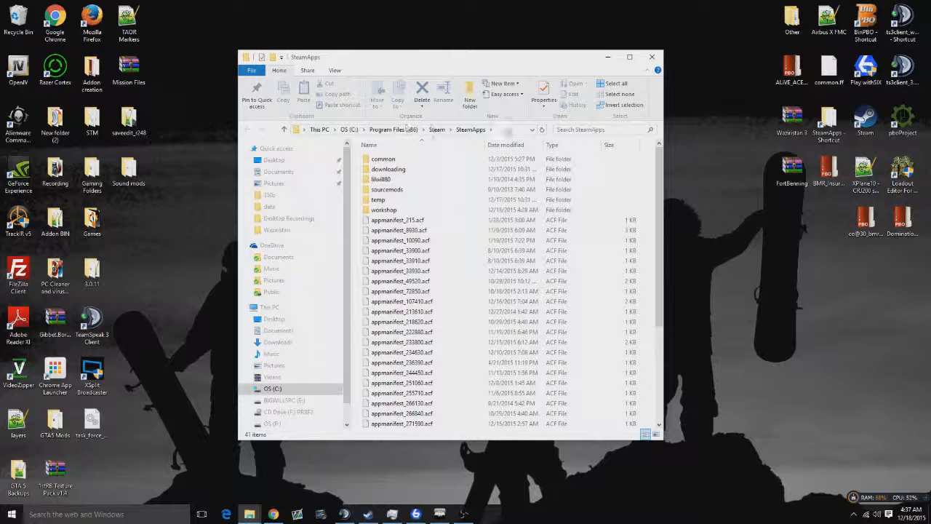
click(277, 332)
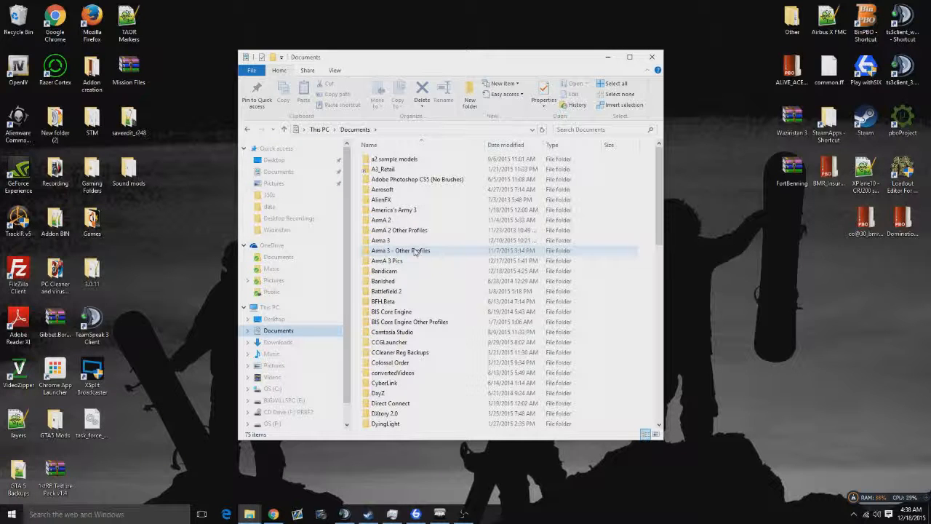
scroll(291, 284, down, 1)
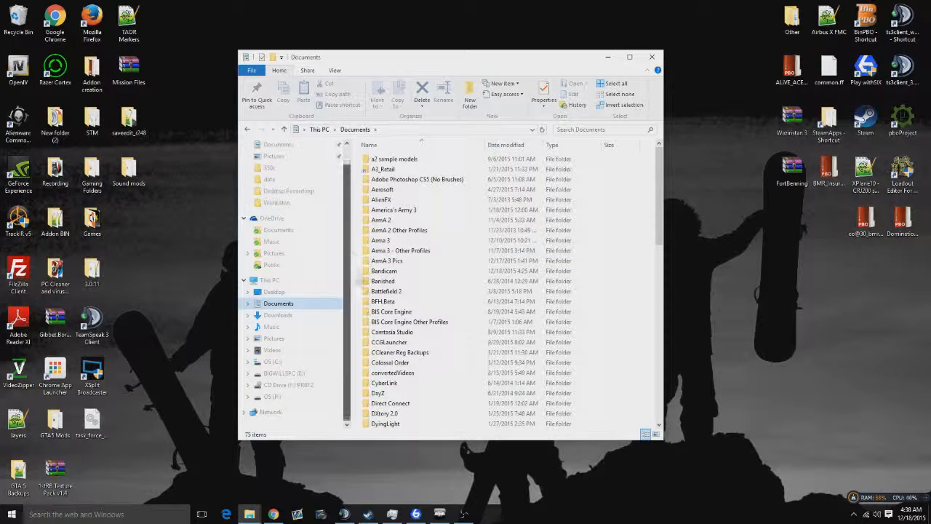
scroll(291, 291, up, 1)
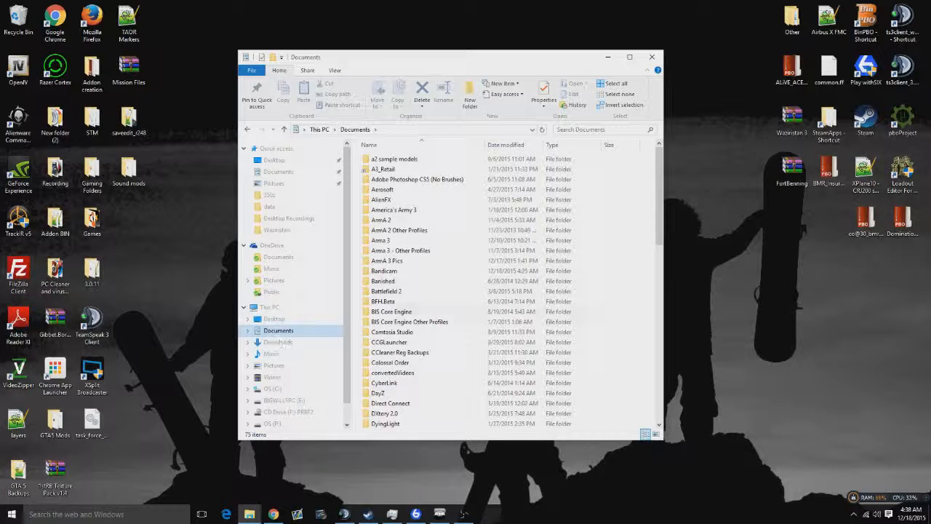
double_click(407, 251)
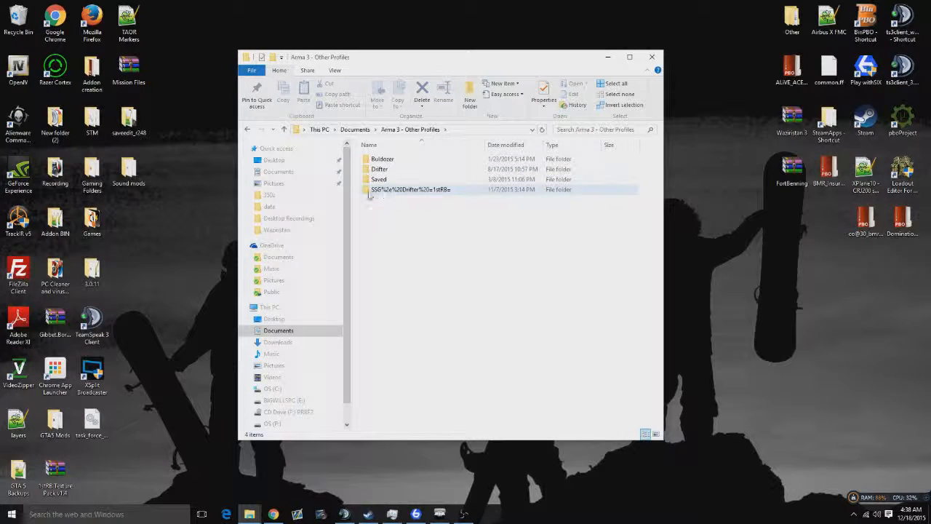
double_click(406, 192)
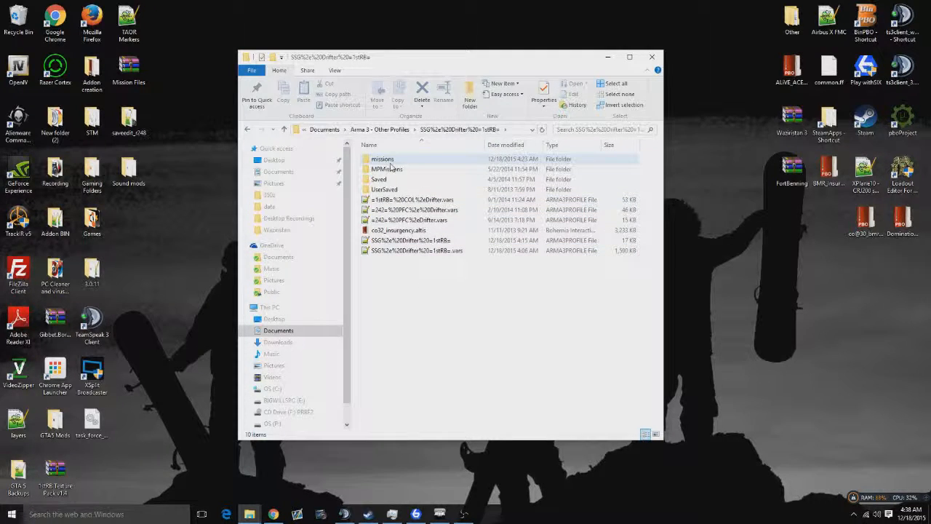
double_click(401, 162)
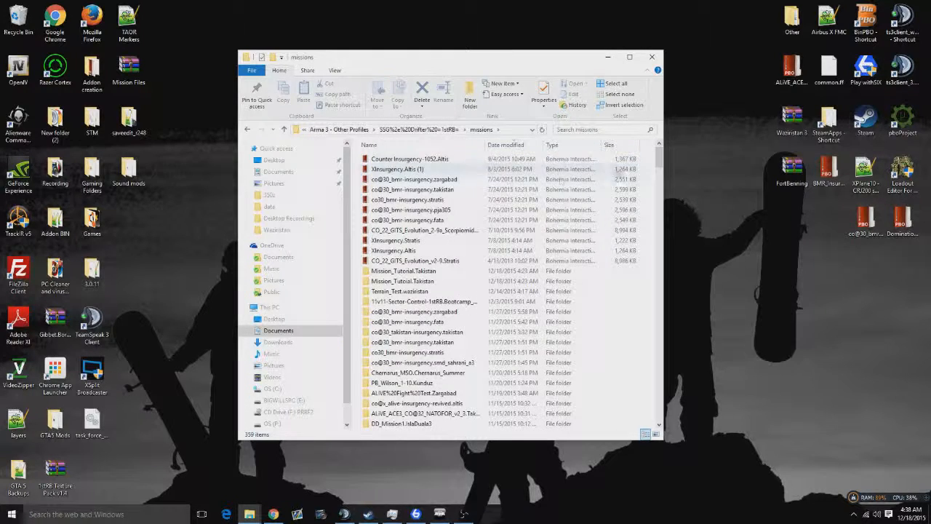
Sort the missions by date modified, newest first, and look inside the Mission_Tutorial.Takistan folder.
scroll(658, 168, down, 2)
mouse_move(658, 167)
mouse_down()
mouse_move(659, 281)
mouse_move(678, 378)
mouse_move(666, 342)
mouse_move(662, 159)
mouse_up()
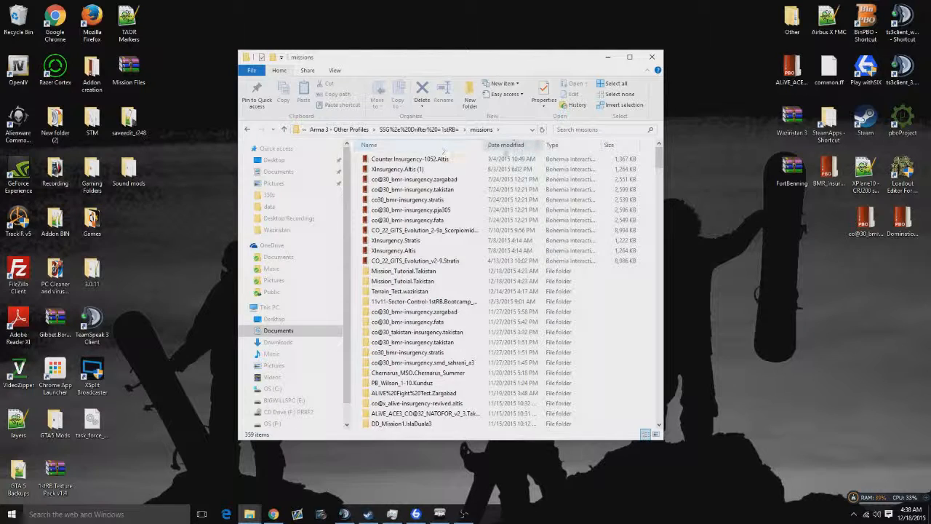
click(513, 145)
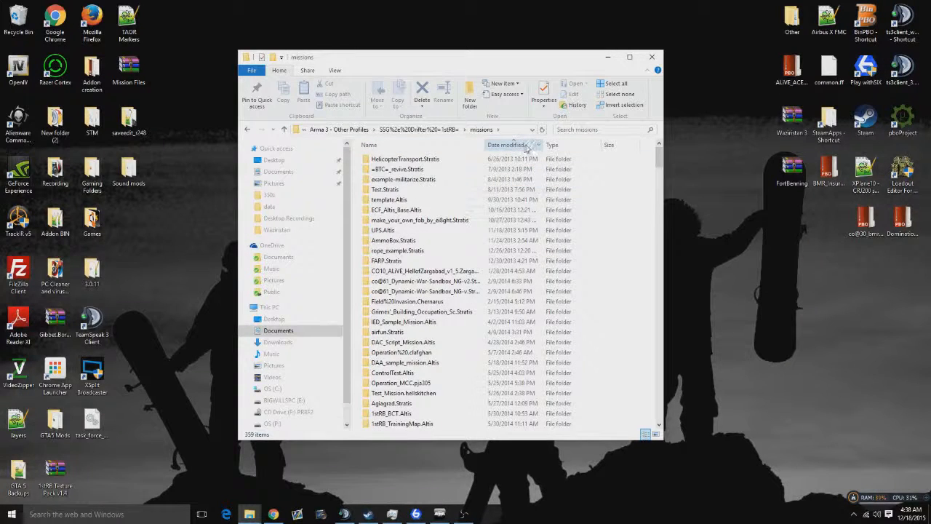
click(513, 145)
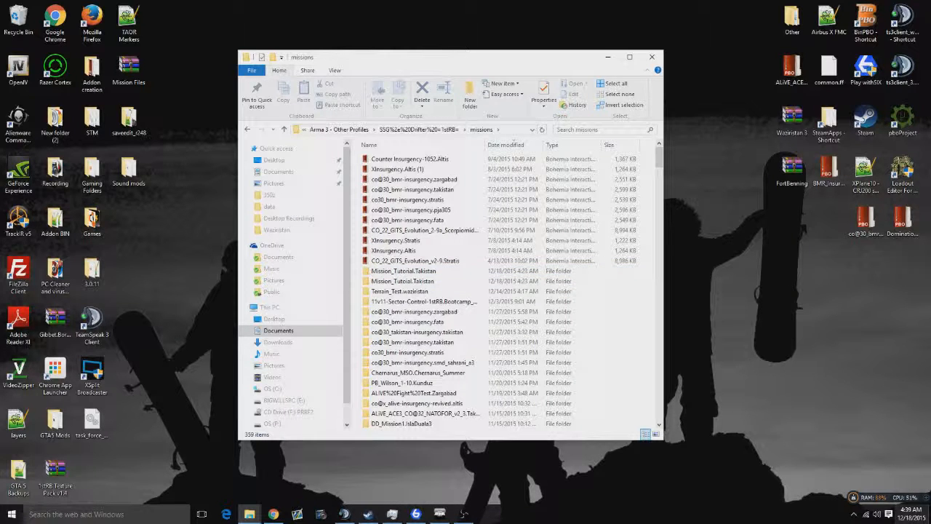
double_click(420, 272)
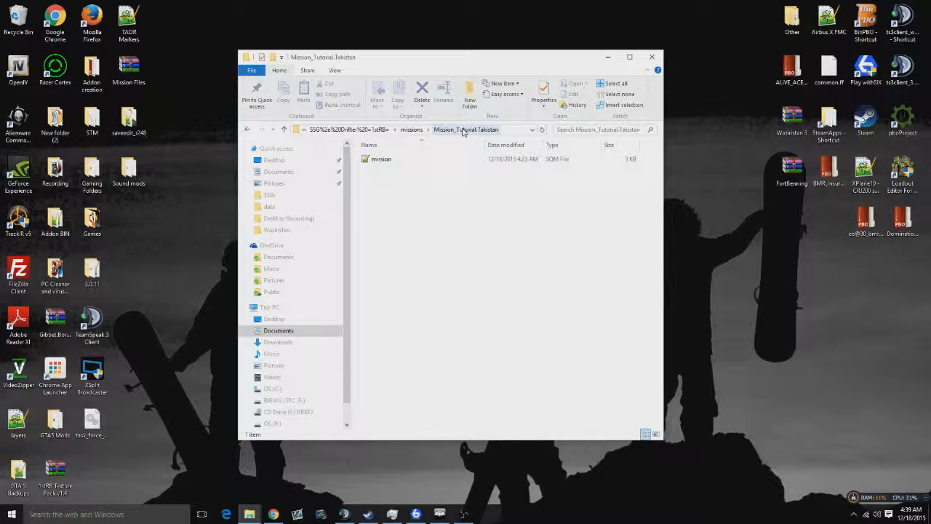
Copy the description and init files from the Terrain_Test.waziristan mission folder.
click(411, 130)
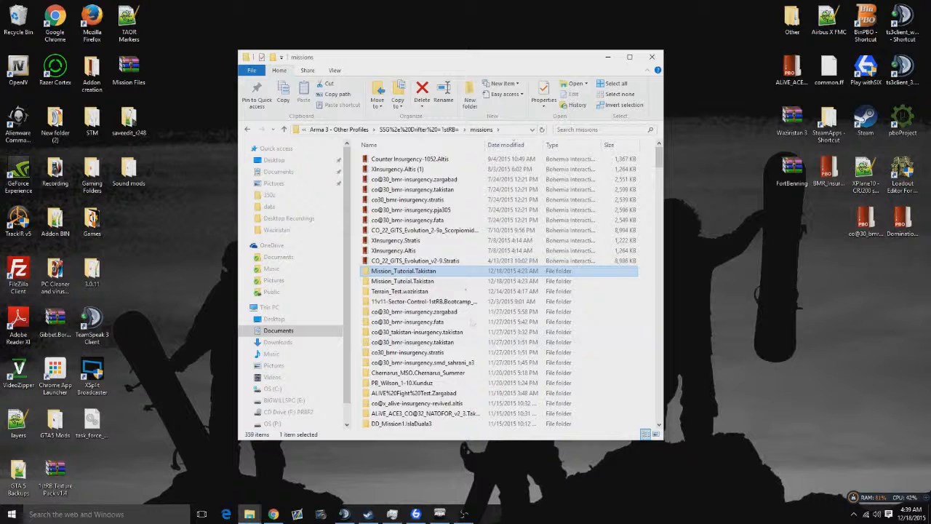
double_click(406, 291)
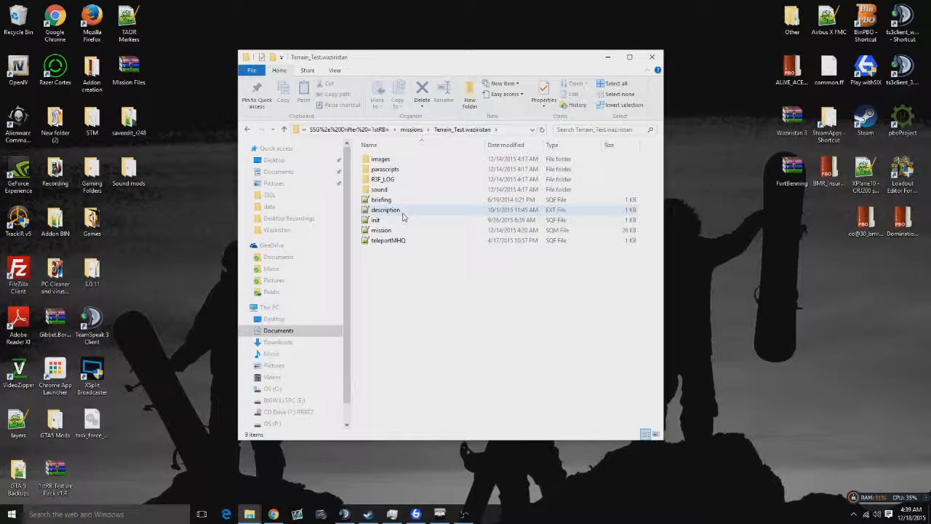
click(402, 212)
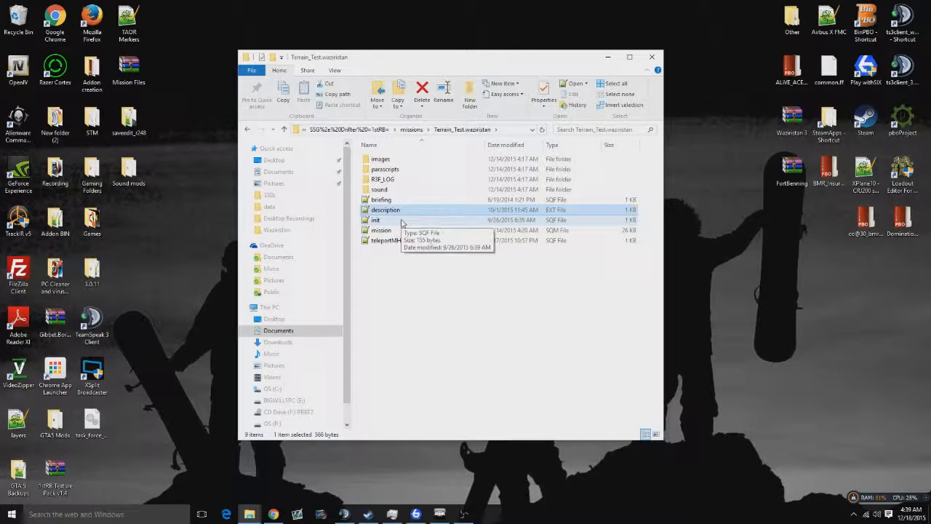
ctrl+click(401, 219)
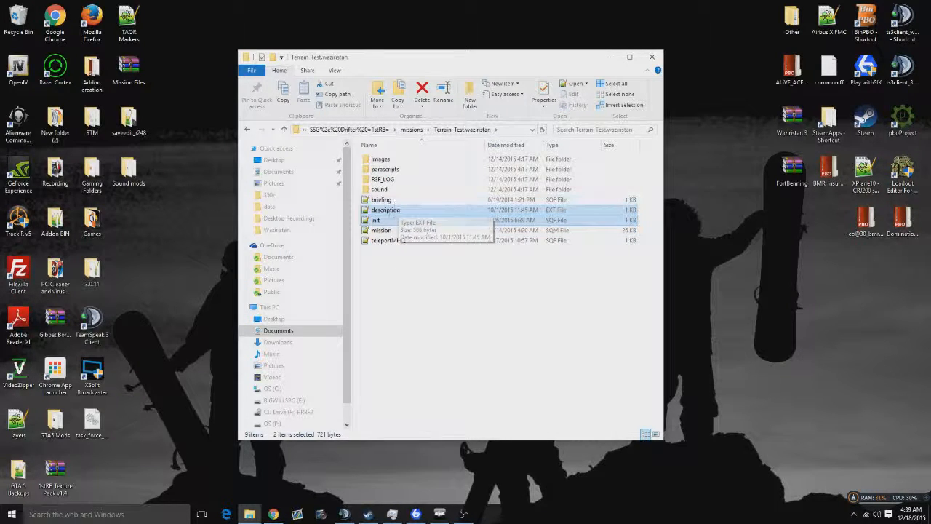
key(ctrl+c)
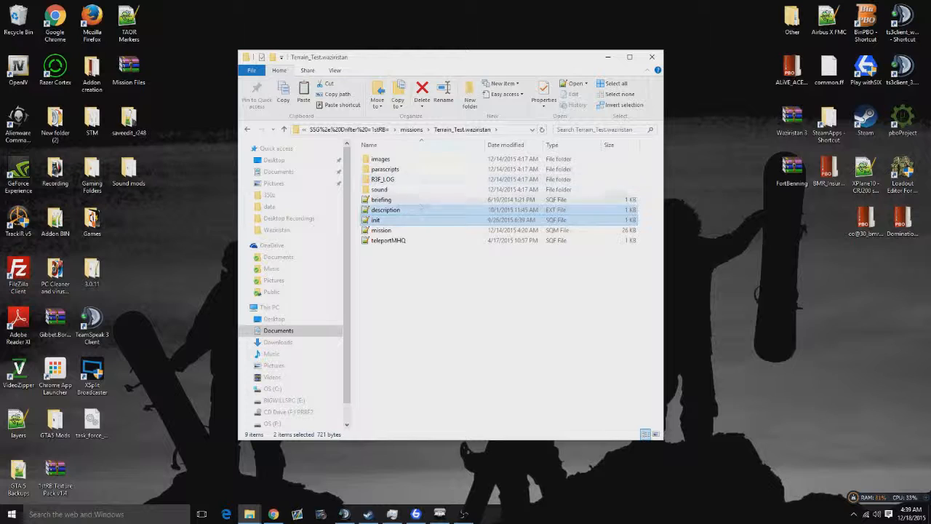
Paste the copied description and init files into the Mission_Tutorial.Takistan folder.
click(411, 128)
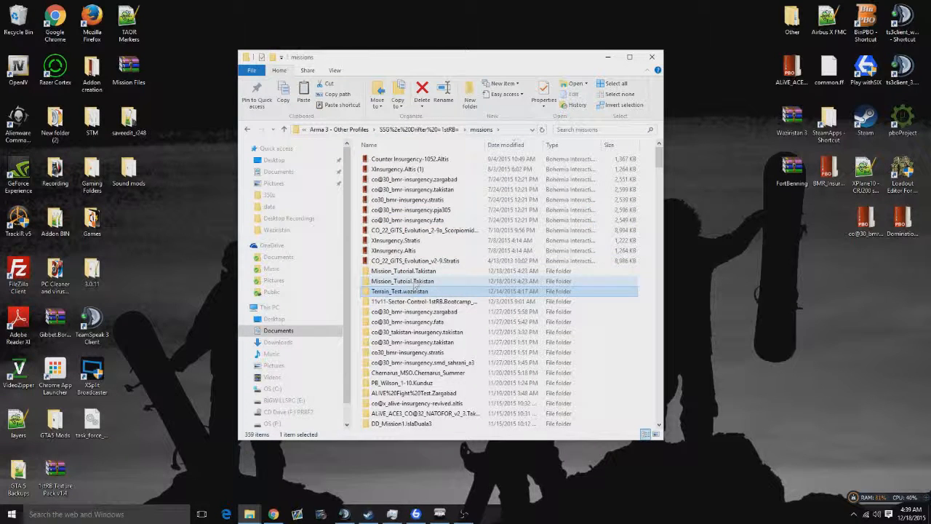
double_click(400, 273)
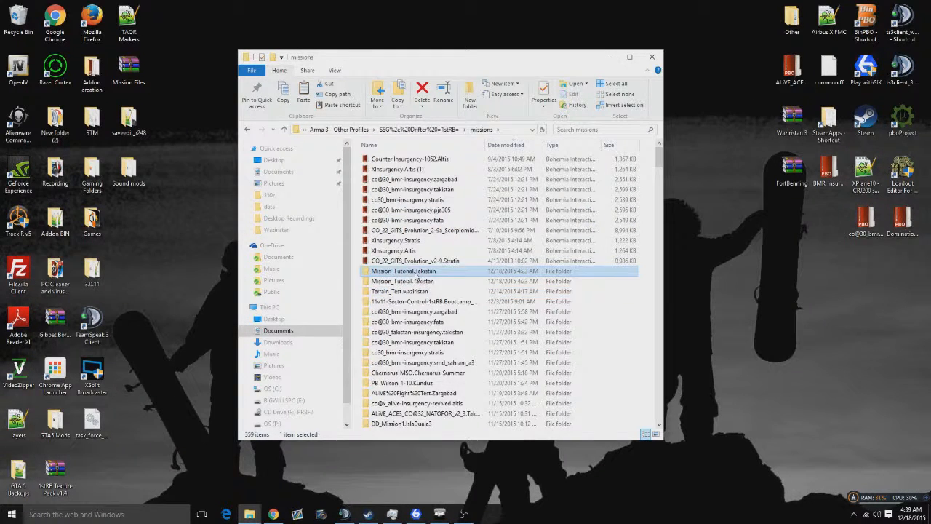
key(ctrl+v)
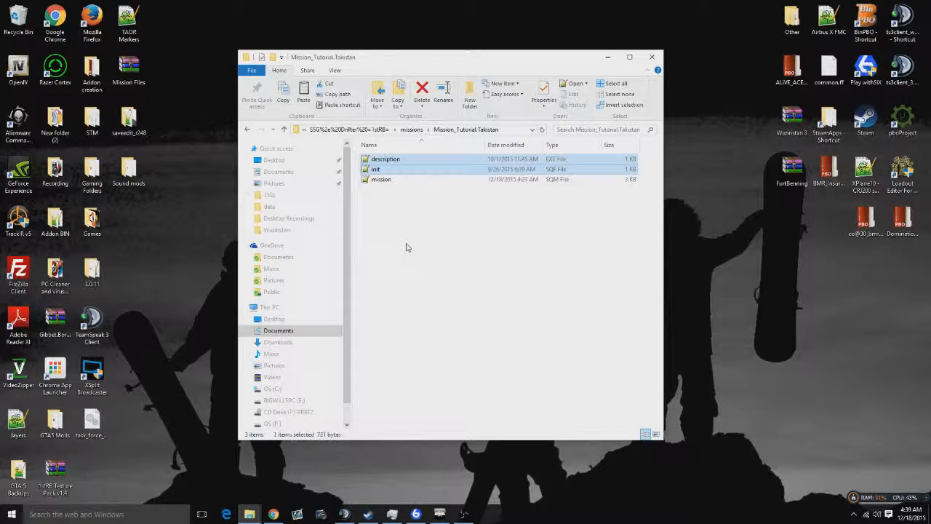
click(415, 232)
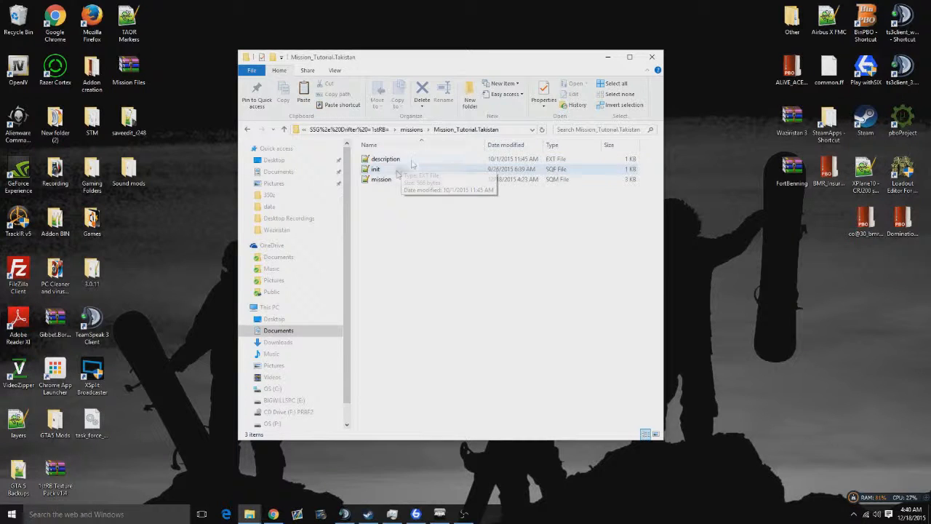
Open the mission's init file in Notepad++, clear its entire contents, save it and close the editor.
click(398, 170)
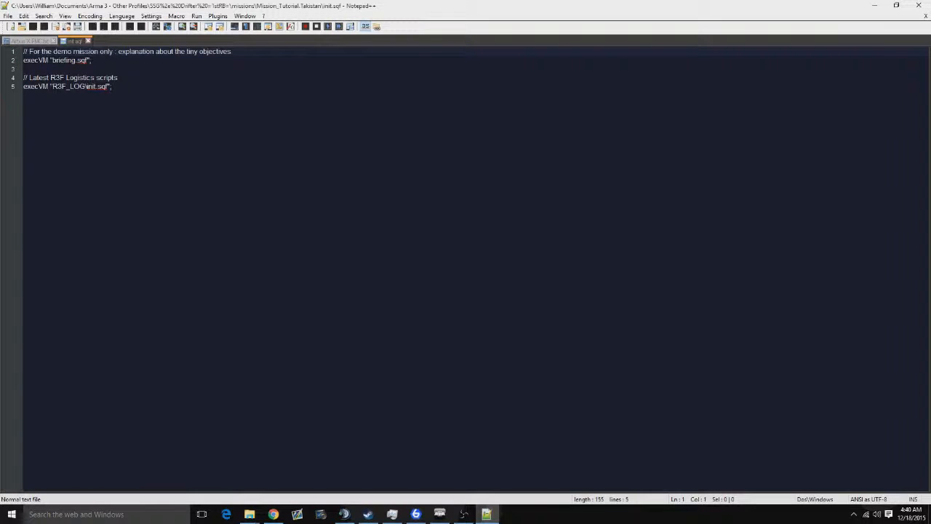
key(ctrl+End)
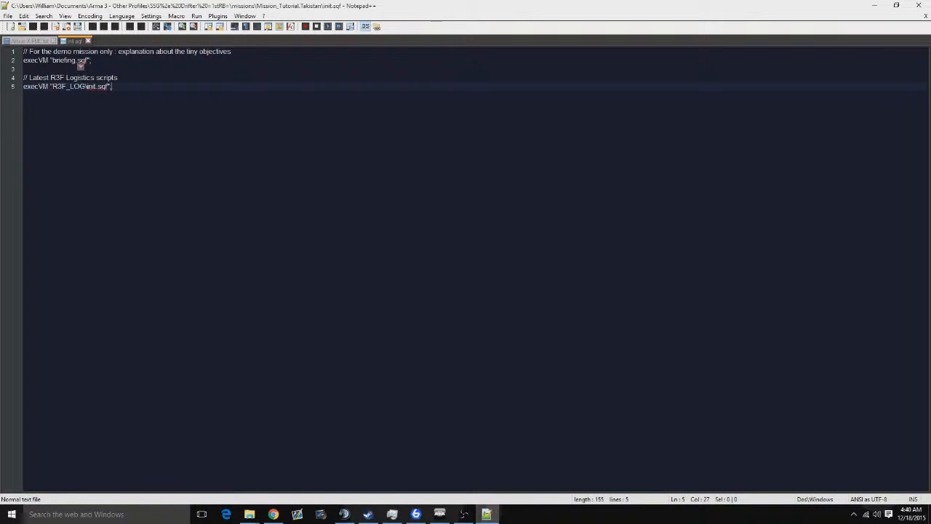
key(ctrl+a)
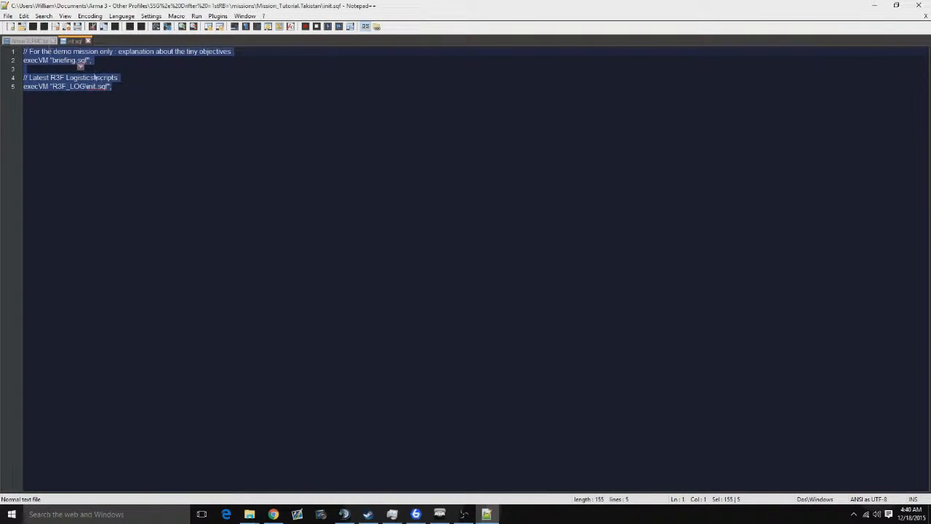
key(Delete)
click(33, 26)
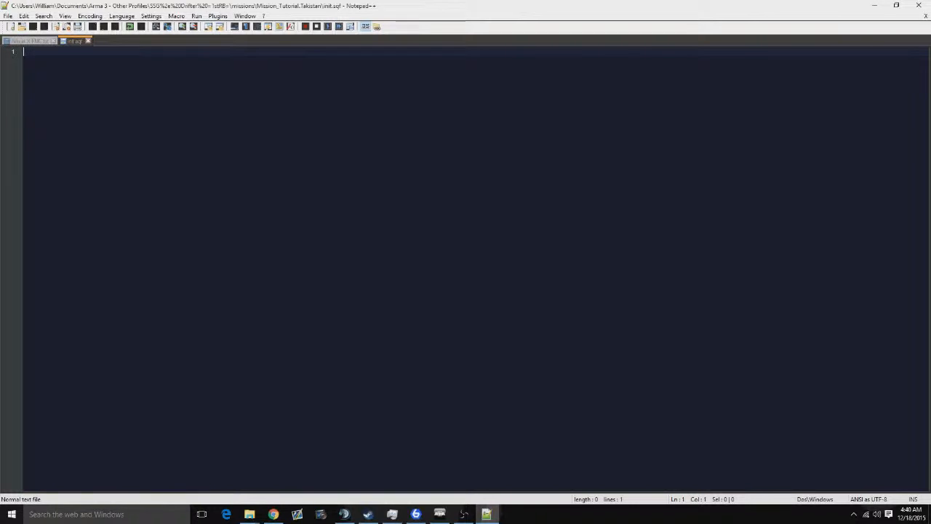
click(918, 6)
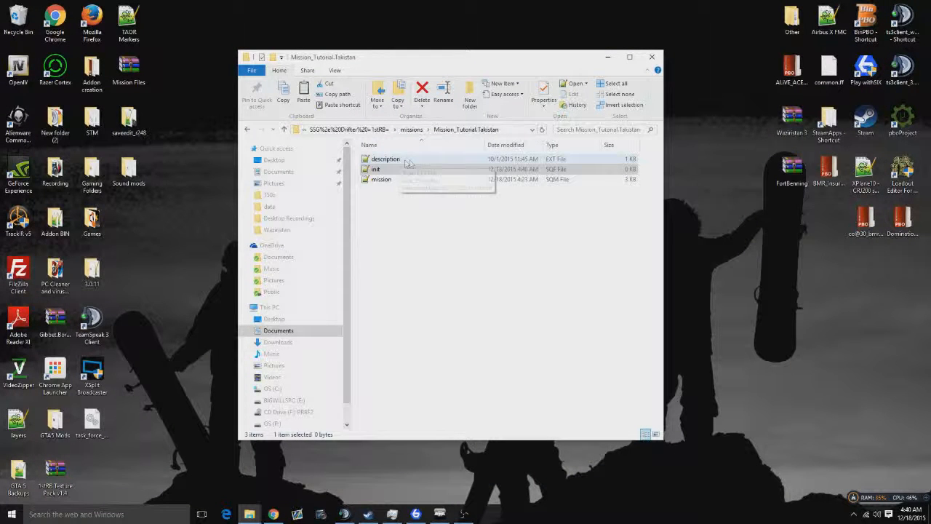
Open the description file in Notepad++ and delete the whole CfgMusic class at its end.
click(415, 159)
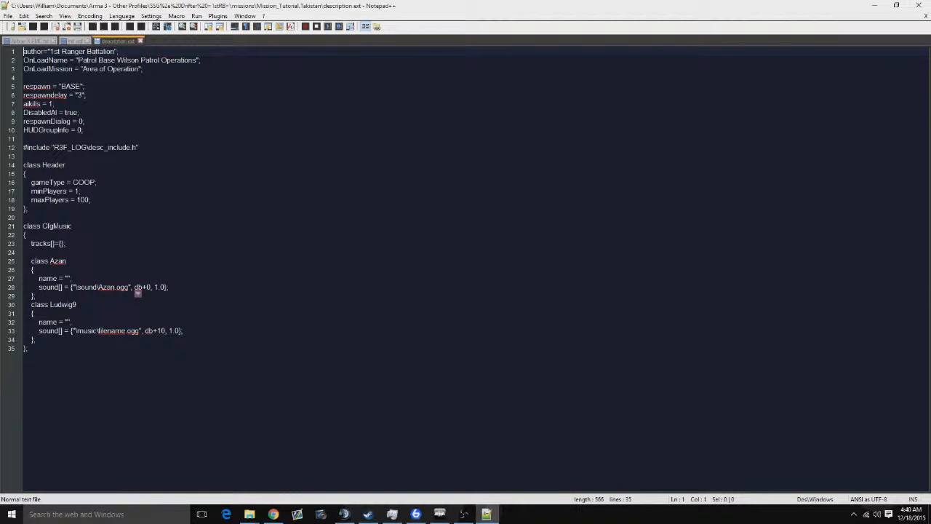
drag(29, 349, 24, 217)
key(BackSpace)
key(BackSpace)
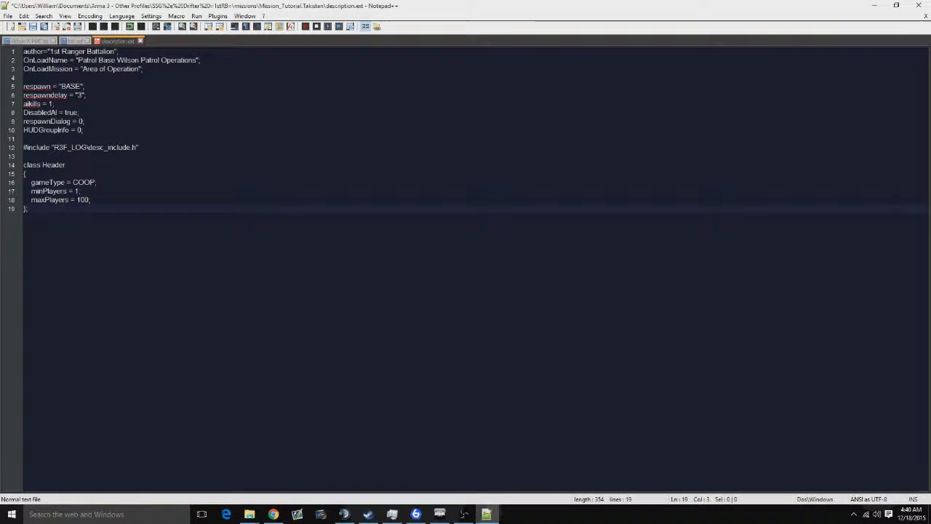
Remove the R3F_LOG\desc_include.h include line and its extra blank line above the Header class.
drag(138, 147, 23, 147)
key(BackSpace)
key(BackSpace)
key(BackSpace)
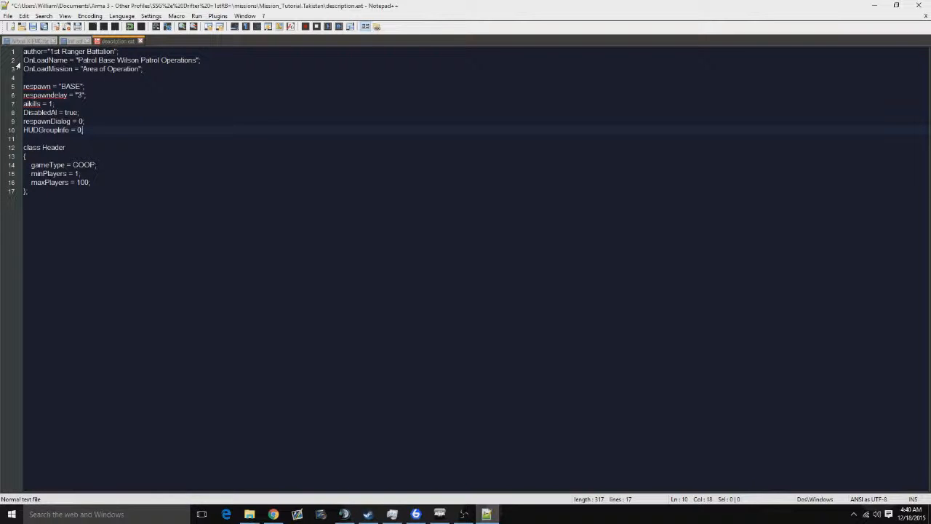
Replace the OnLoadName text with "Mission Tutorial Test".
drag(197, 59, 77, 60)
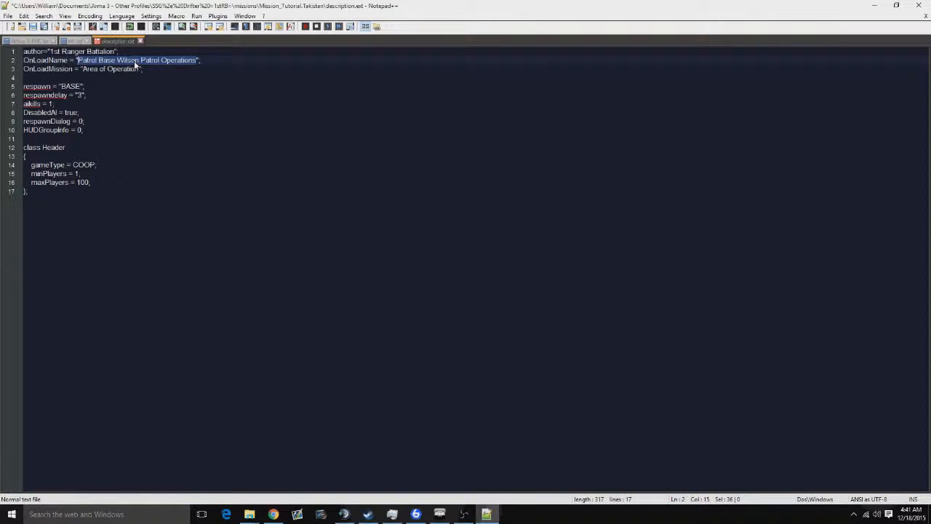
key(Delete)
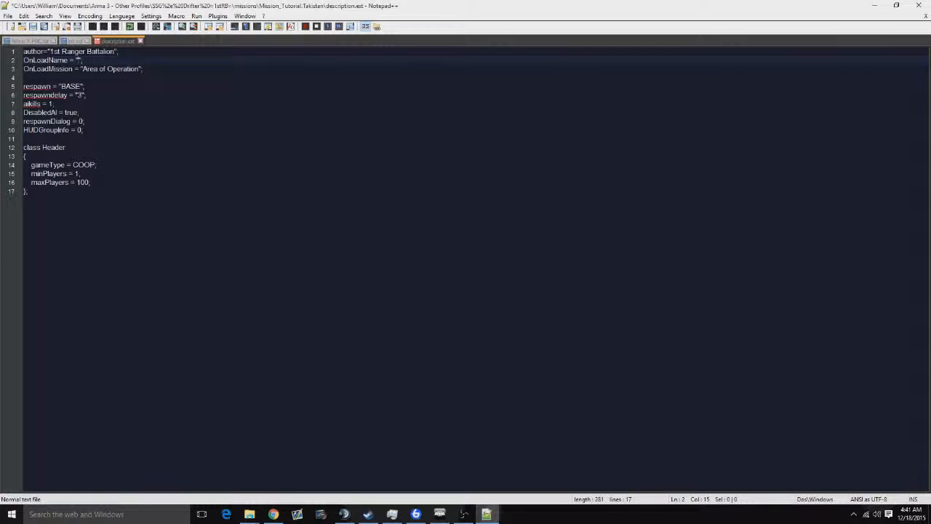
text(Mission Tutorial Test)
Replace the OnLoadMission text with "Testing description of mission tutorial.".
click(139, 68)
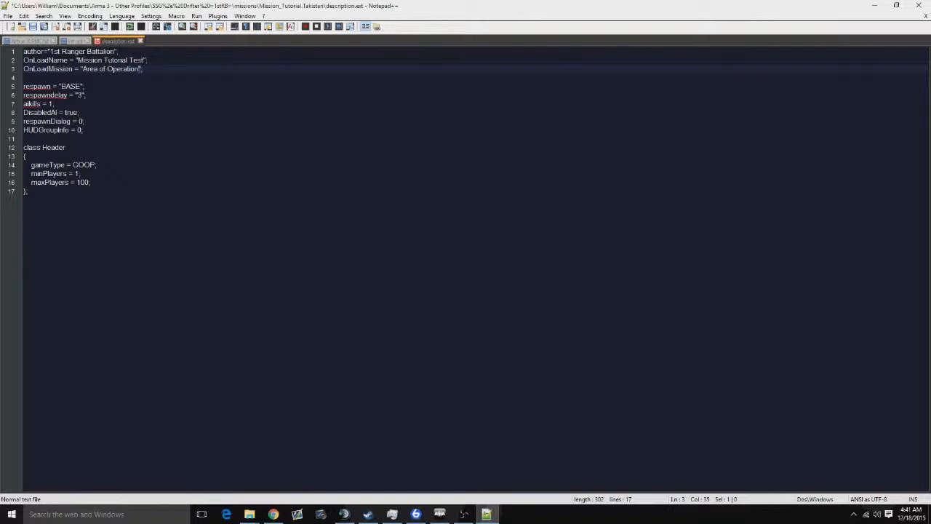
click(139, 70)
drag(139, 69, 93, 68)
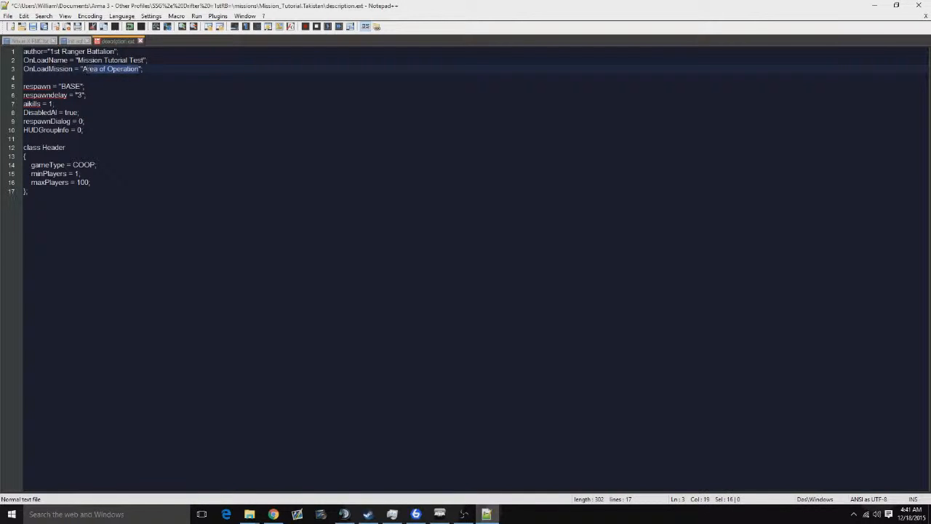
key(BackSpace)
key(BackSpace)
text(Testing )
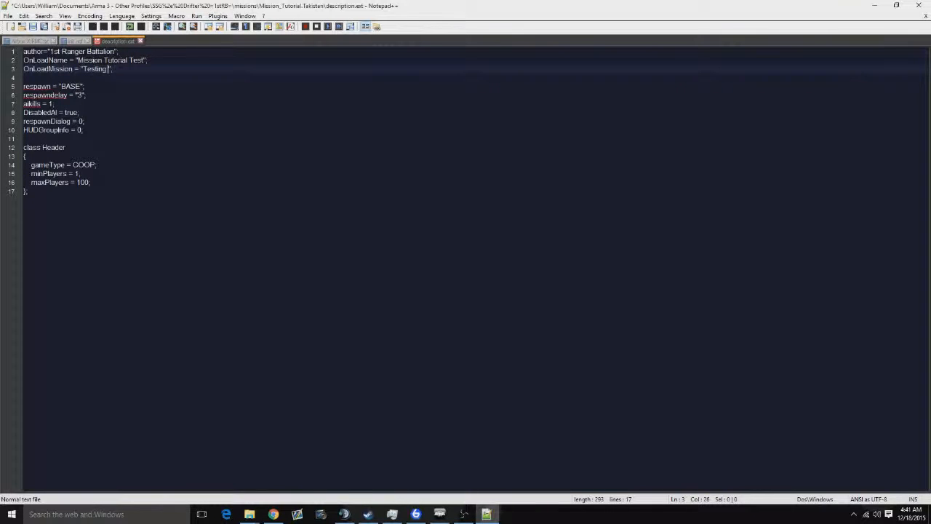
text(description of mission tutorial)
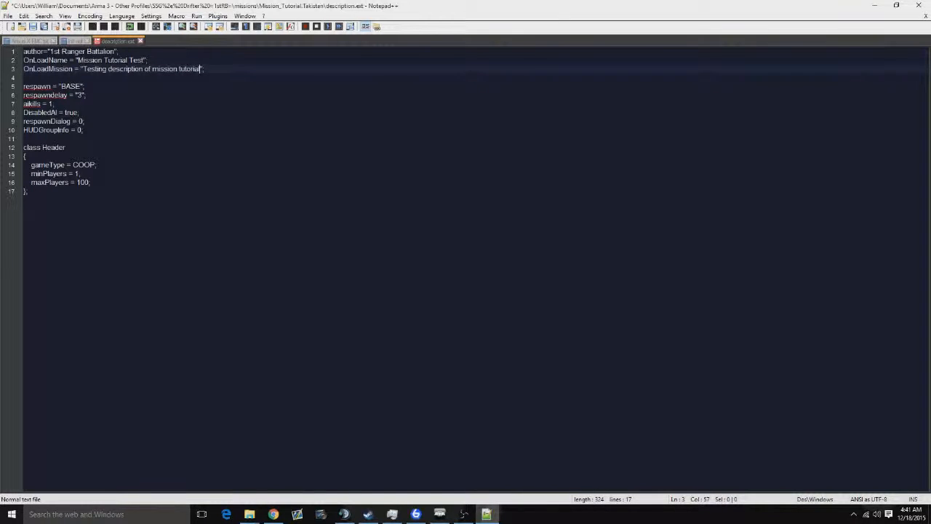
text(.)
Review the respawn, respawndelay, aikills, DisabledAI and respawnDialog settings in the description file.
key(Up)
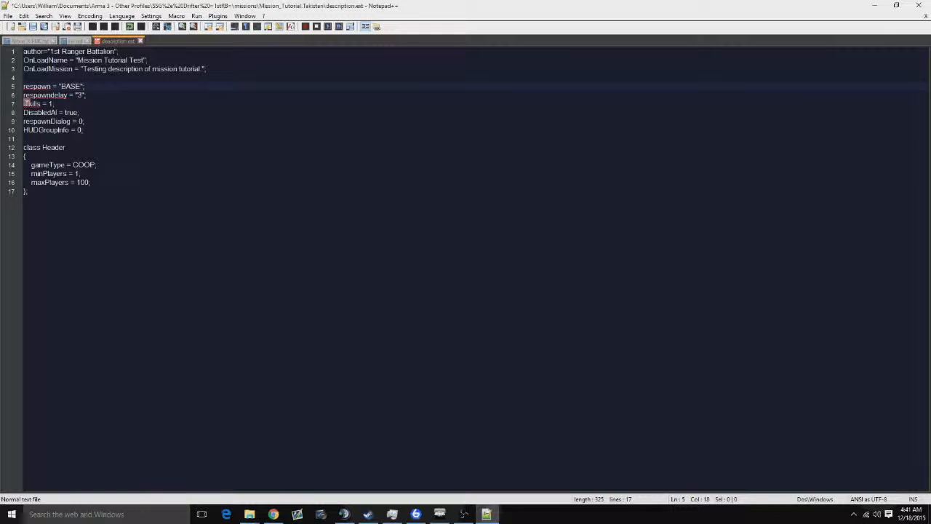
mouse_move(24, 86)
mouse_down()
mouse_move(24, 138)
mouse_move(24, 86)
mouse_up()
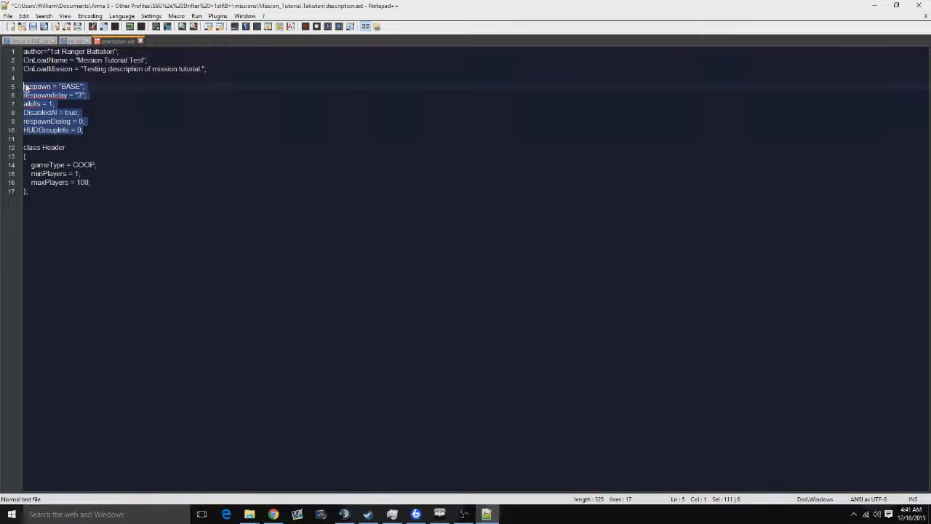
click(26, 87)
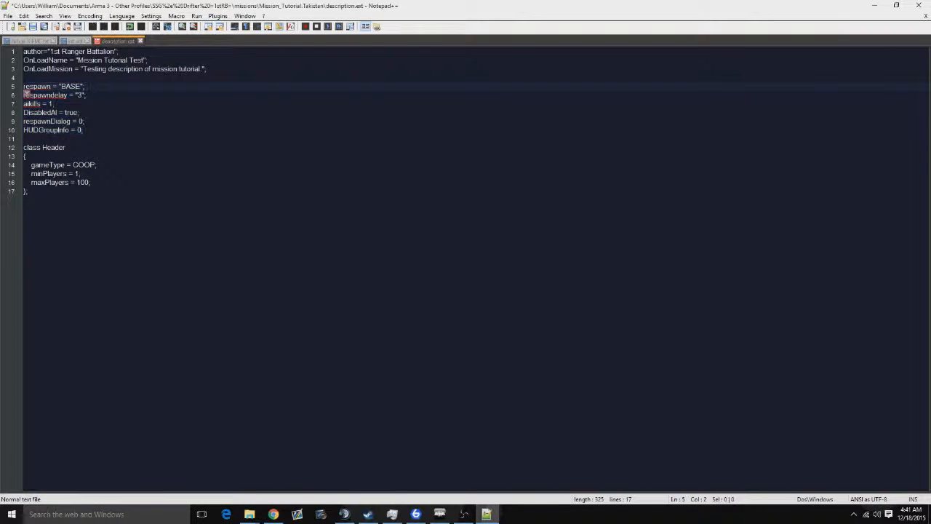
double_click(64, 87)
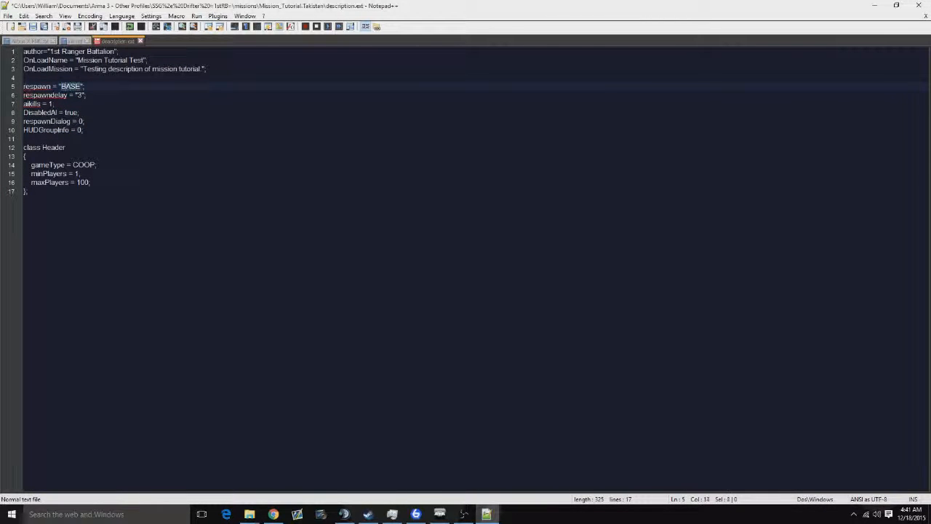
click(66, 88)
double_click(62, 86)
click(76, 87)
click(82, 95)
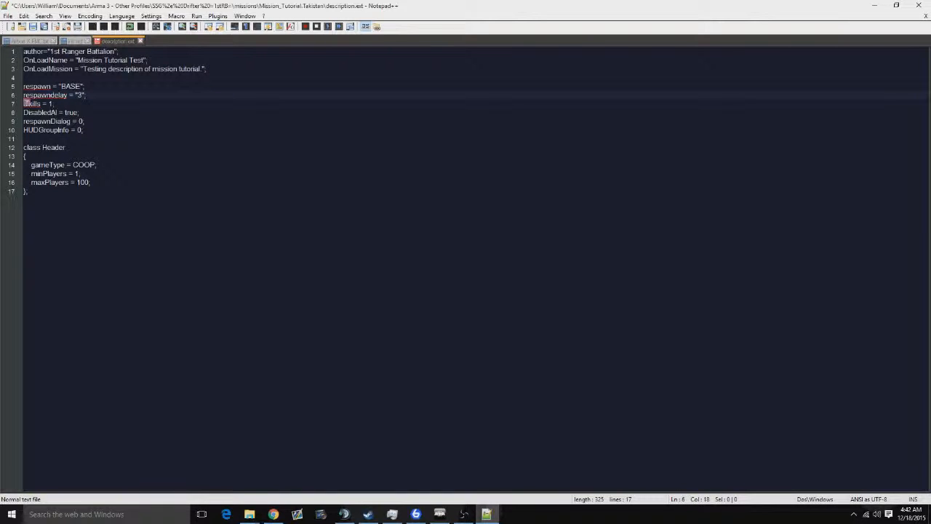
click(49, 112)
key(Up)
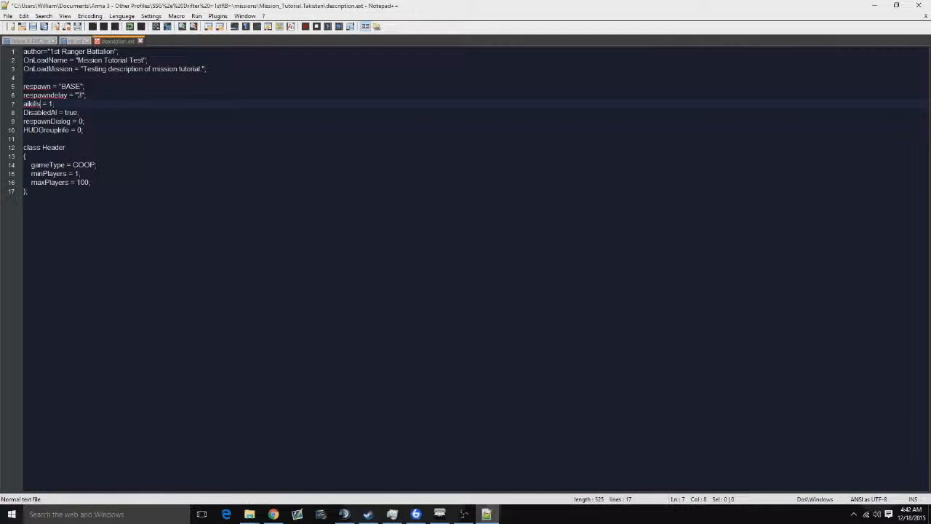
key(Up)
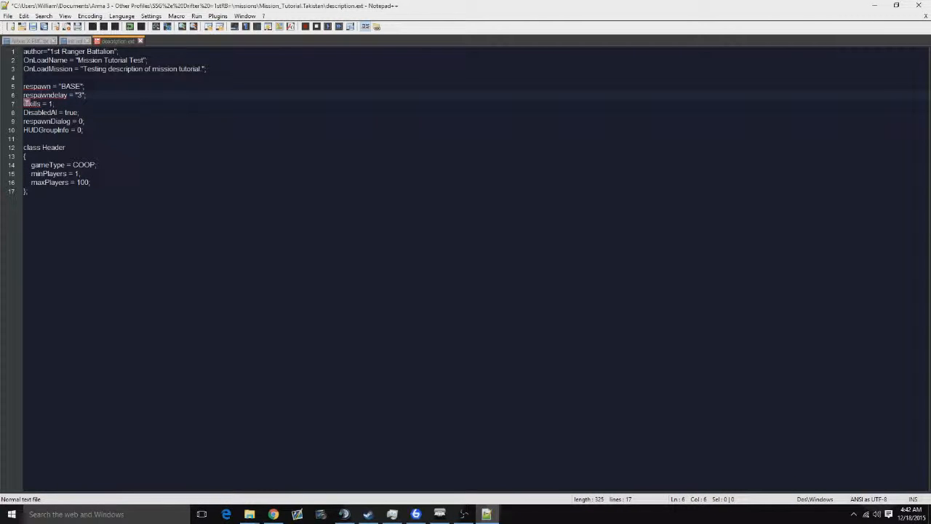
click(65, 113)
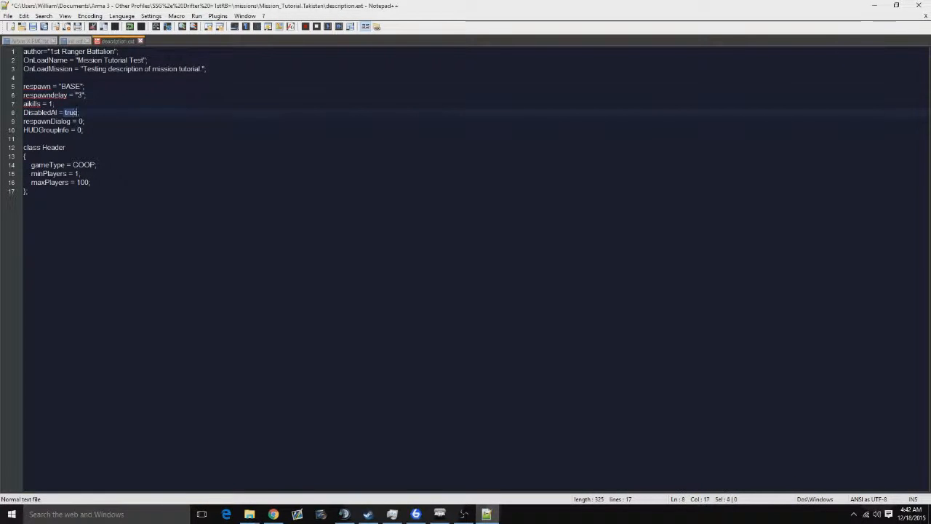
key(Right)
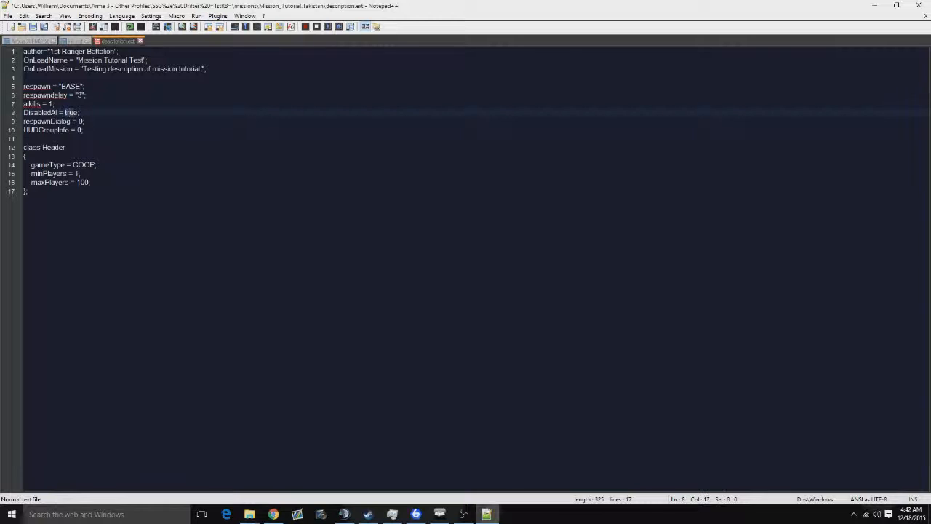
key(Right)
mouse_move(75, 112)
mouse_down()
mouse_move(65, 113)
mouse_move(77, 114)
mouse_up()
click(75, 114)
Delete the HUDGroupInfo line below the respawnDialog setting, including its leftover line break.
drag(85, 131, 24, 131)
drag(86, 131, 24, 132)
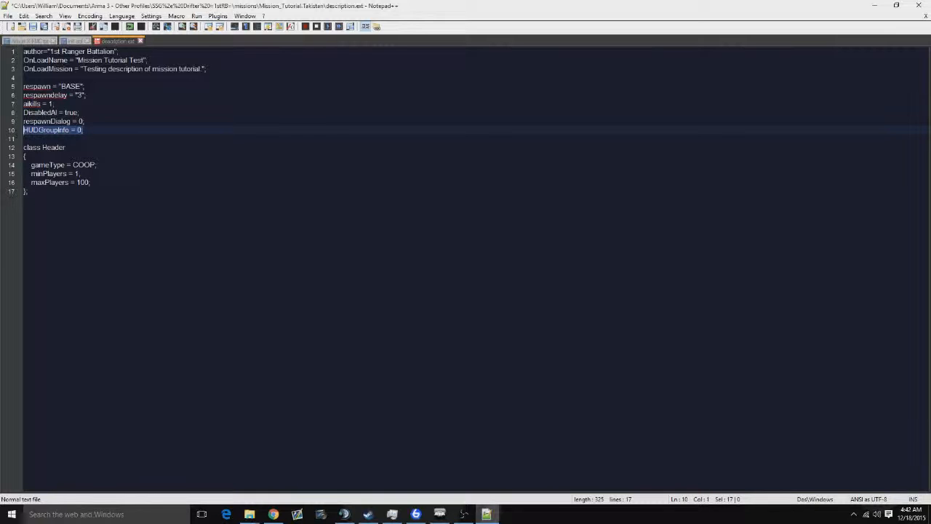
key(Delete)
key(BackSpace)
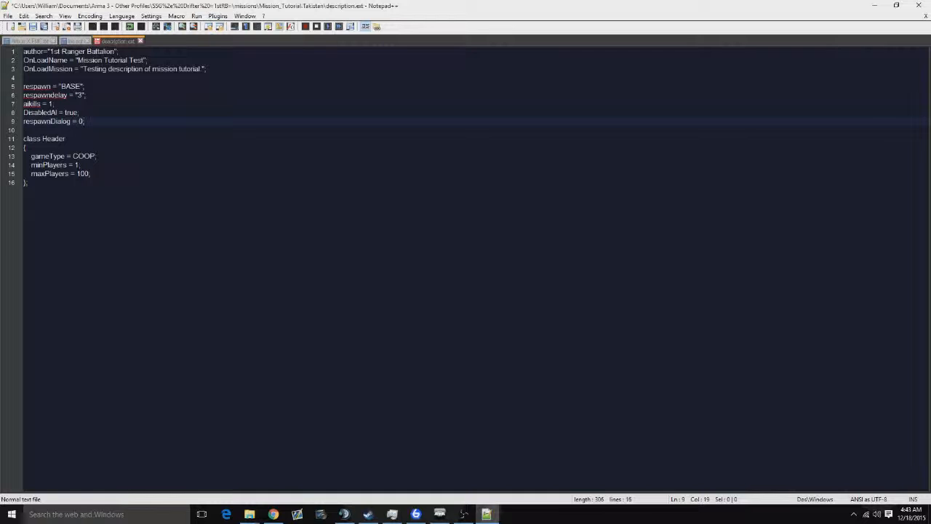
click(78, 165)
text(10)
key(BackSpace)
Check the gameType entry in the Header class, save the description file and close the editor.
drag(73, 157, 97, 157)
click(81, 158)
click(88, 157)
key(ctrl+s)
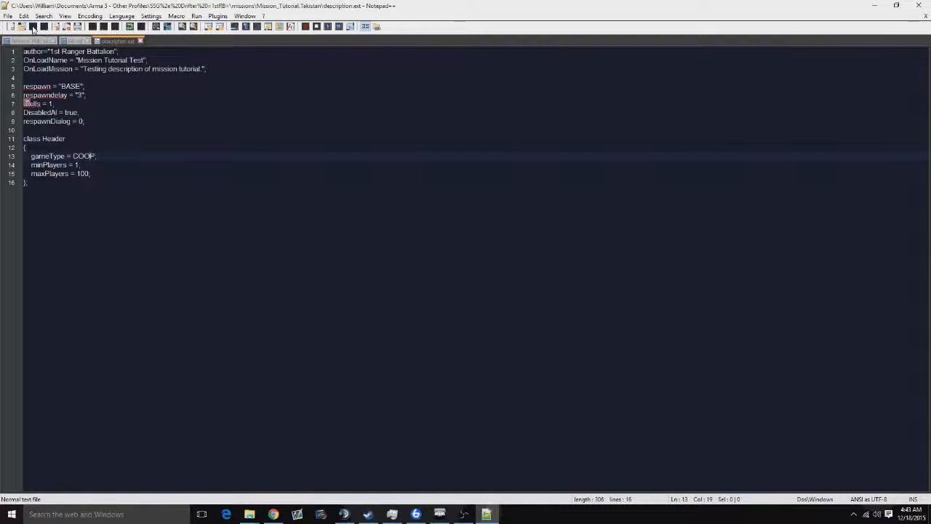
click(922, 6)
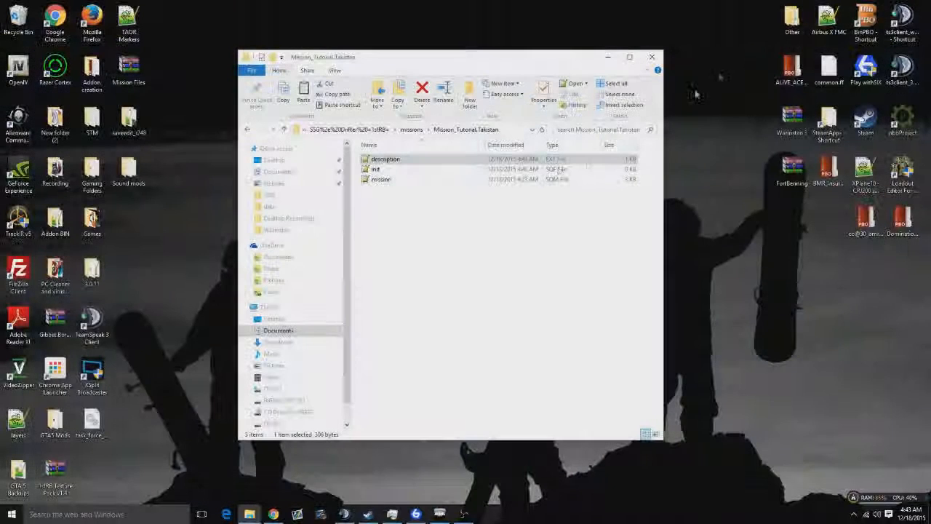